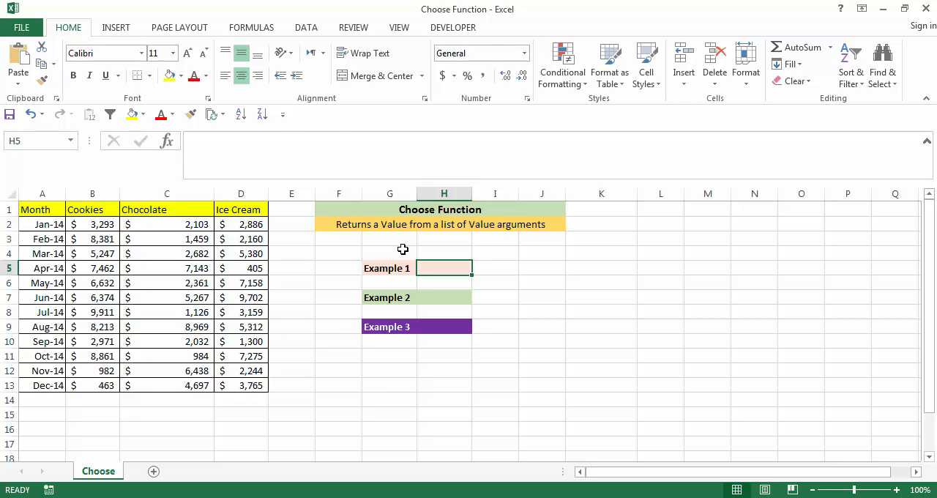
Start a CHOOSE formula in cell H5 with index number 1 and "Cookies" as the first value
{"action": "type", "text": "=CH"}
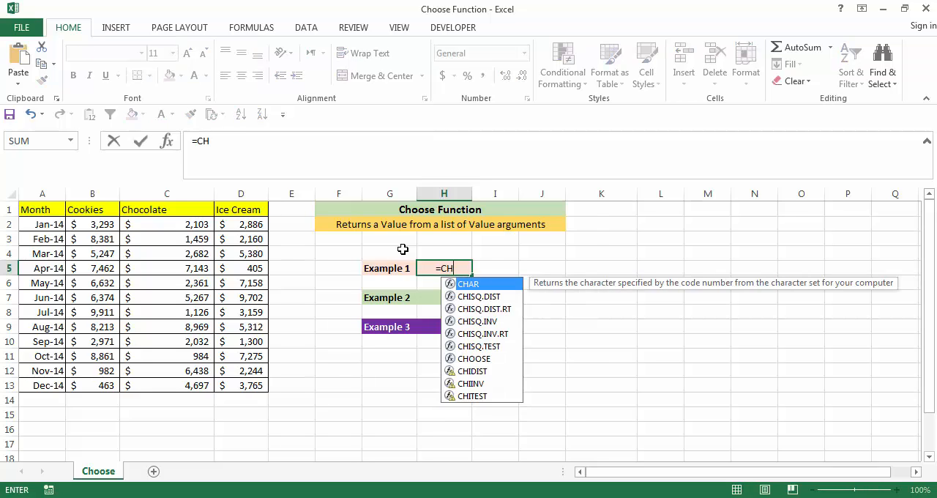
{"action": "type", "text": "OOSE("}
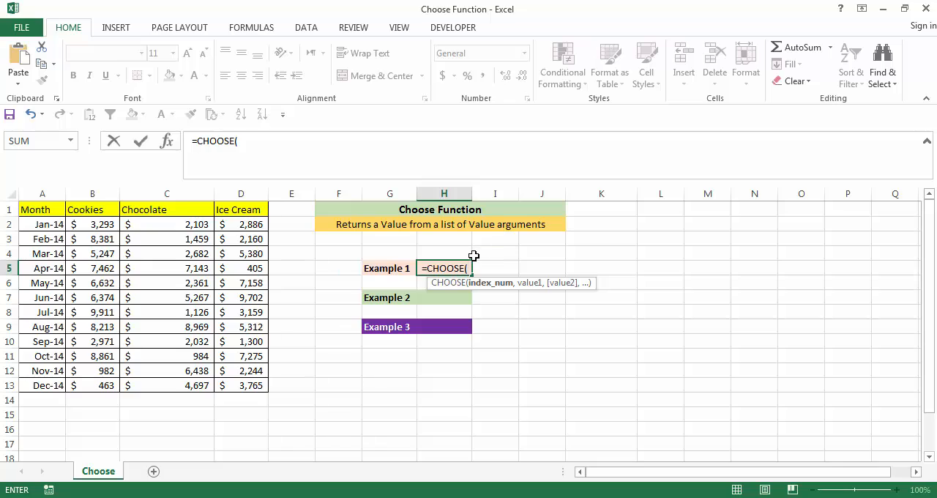
{"action": "type", "text": "1"}
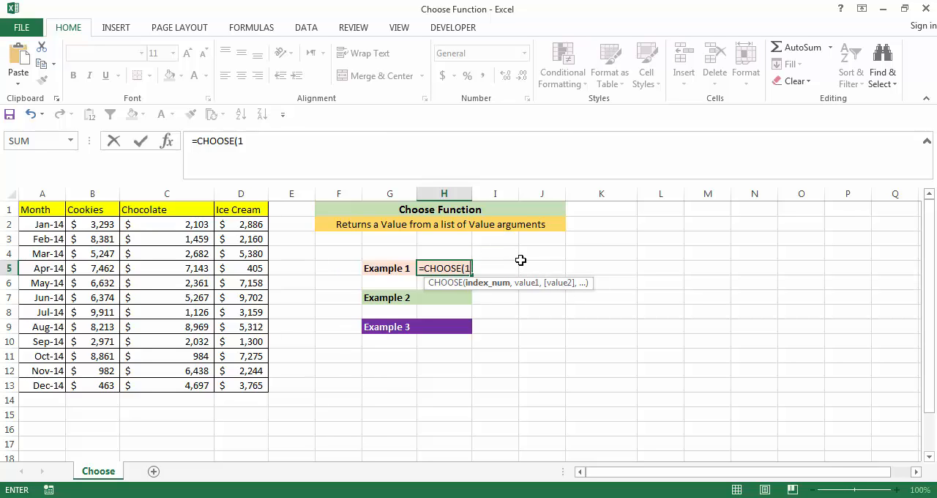
{"action": "type", "text": ",\""}
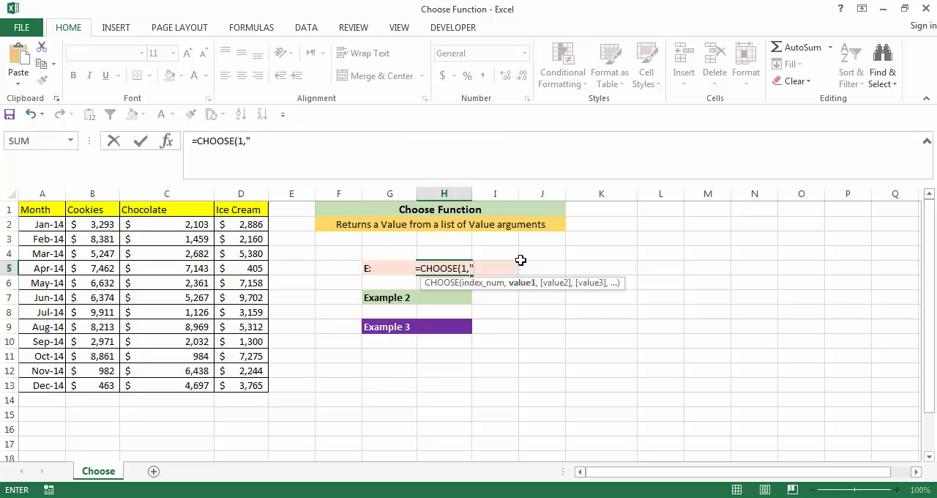
{"action": "type", "text": "Cooie"}
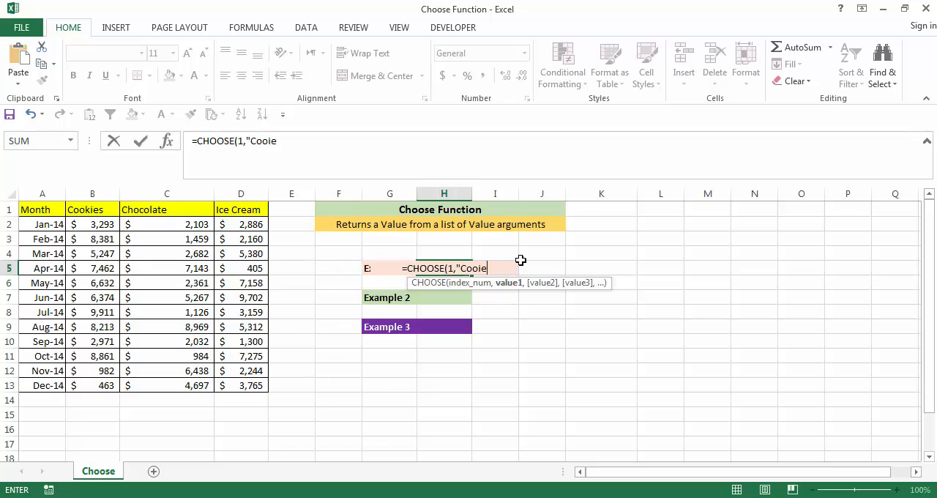
{"action": "key", "text": "BackSpace"}
{"action": "key", "text": "BackSpace"}
{"action": "type", "text": "kies"}
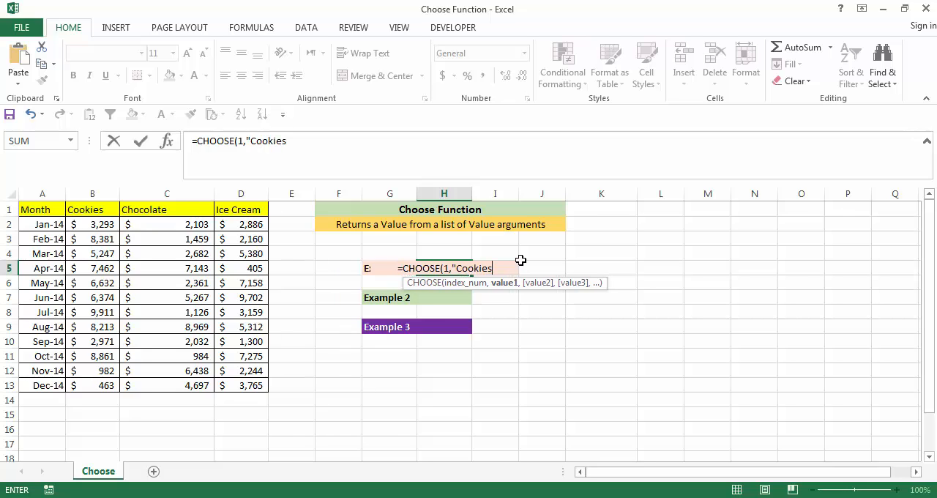
{"action": "type", "text": "\","}
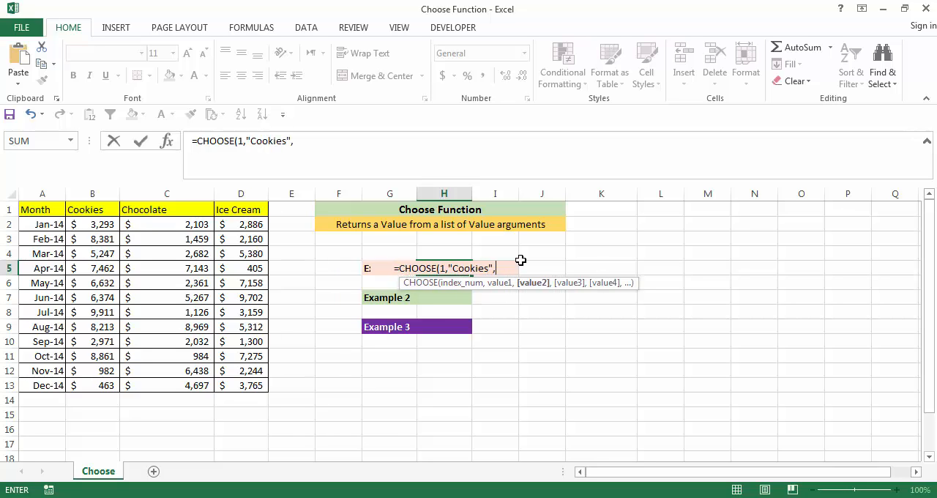
{"action": "type", "text": "\"Choc"}
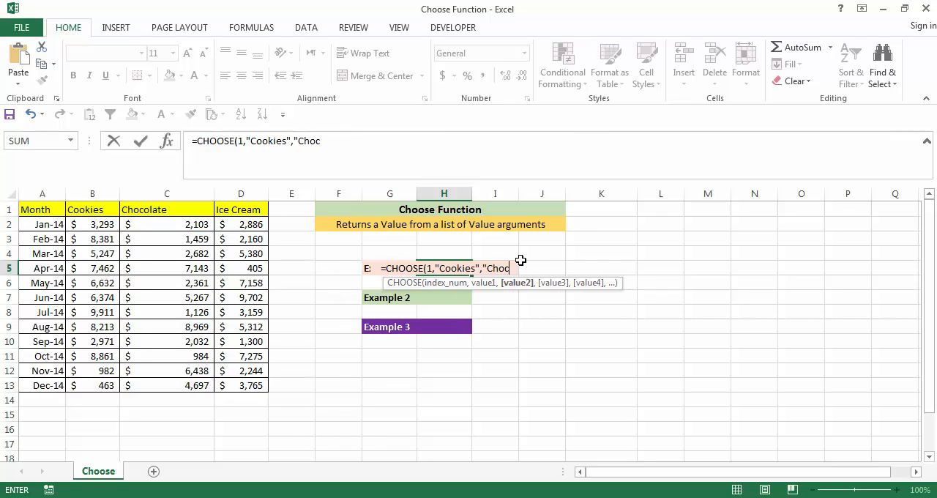
{"action": "type", "text": "olate\""}
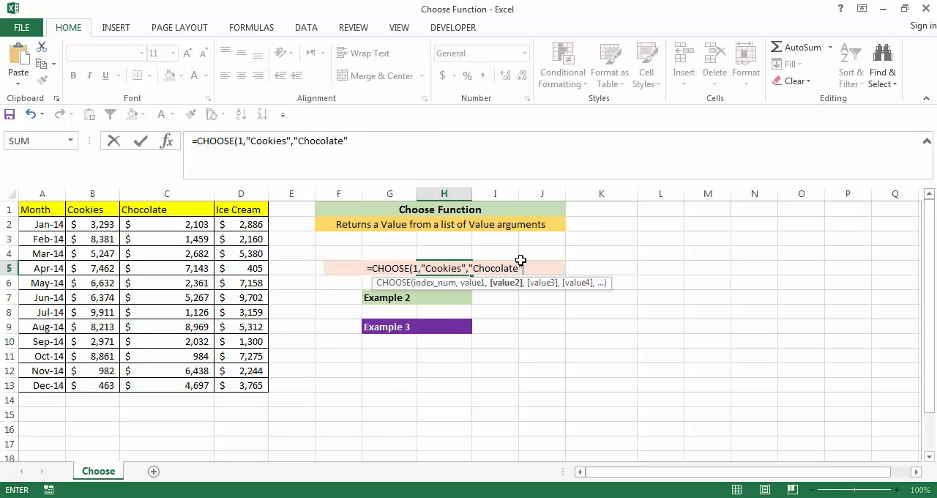
{"action": "type", "text": ",\""}
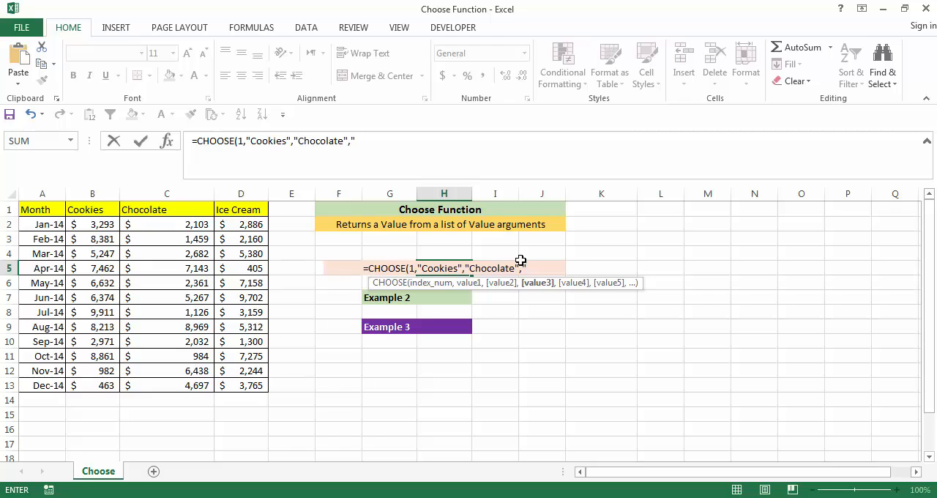
{"action": "type", "text": "Ice C ream"}
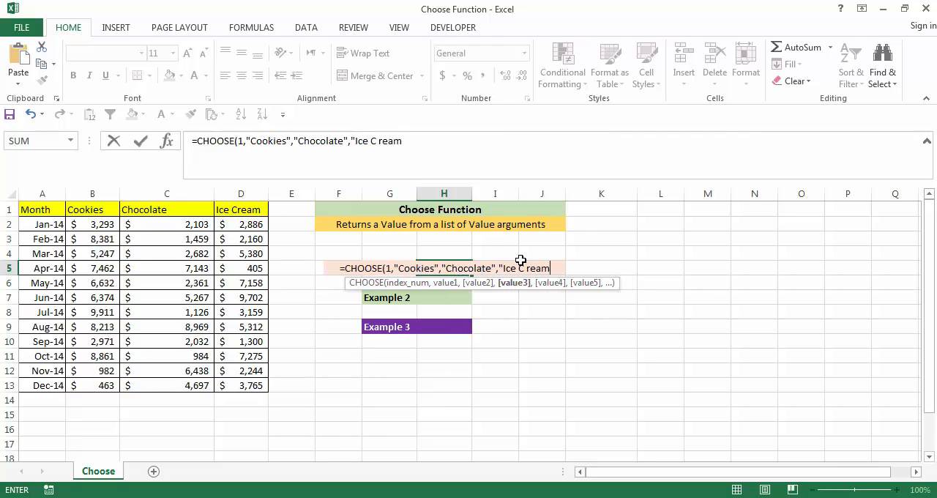
Add "Chocolate" and "Ice Cream" as the second and third values and complete the CHOOSE formula in H5
{"action": "key", "text": "BackSpace"}
{"action": "key", "text": "BackSpace"}
{"action": "key", "text": "BackSpace"}
{"action": "key", "text": "BackSpace"}
{"action": "key", "text": "BackSpace"}
{"action": "type", "text": "ream"}
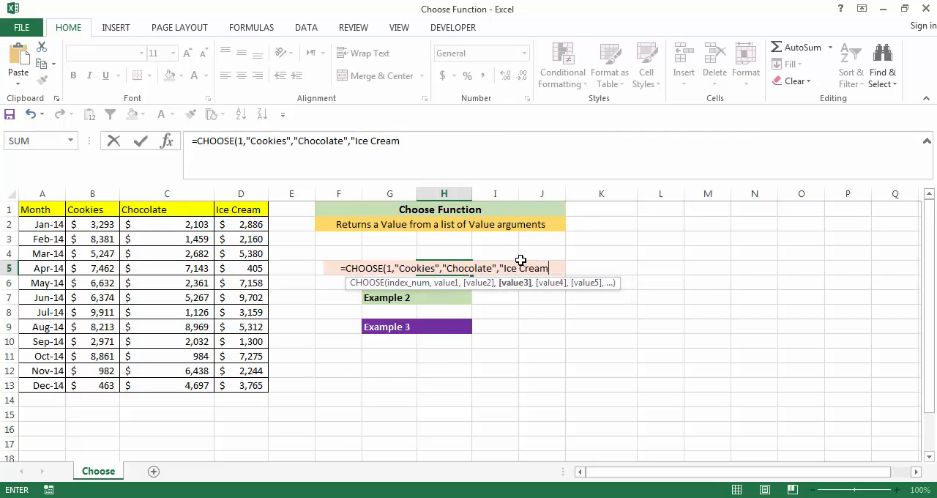
{"action": "type", "text": "\")"}
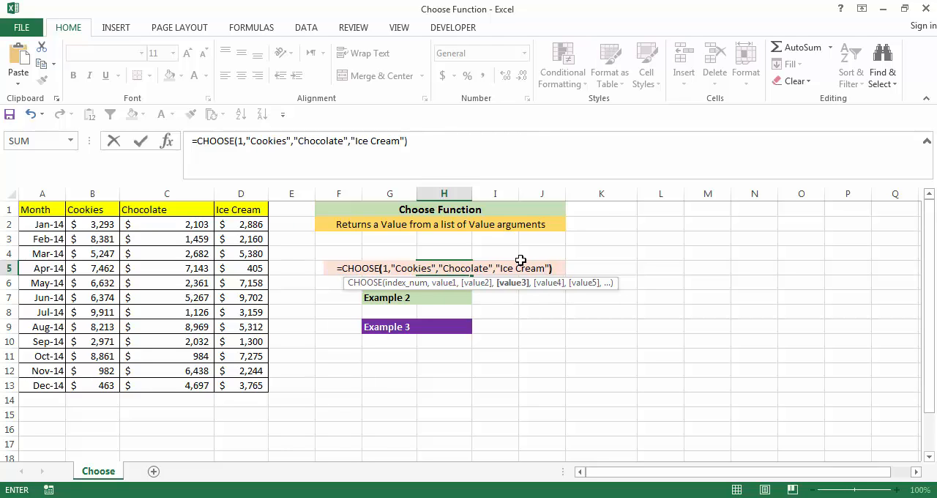
{"action": "key", "text": "Return"}
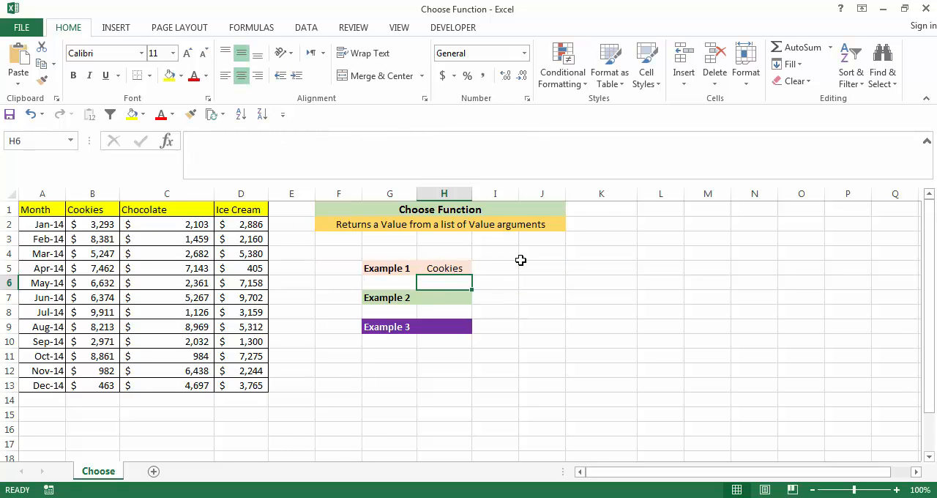
Change the index number of the CHOOSE formula in H5 to 2
{"action": "left_click", "coordinate": [440, 267]}
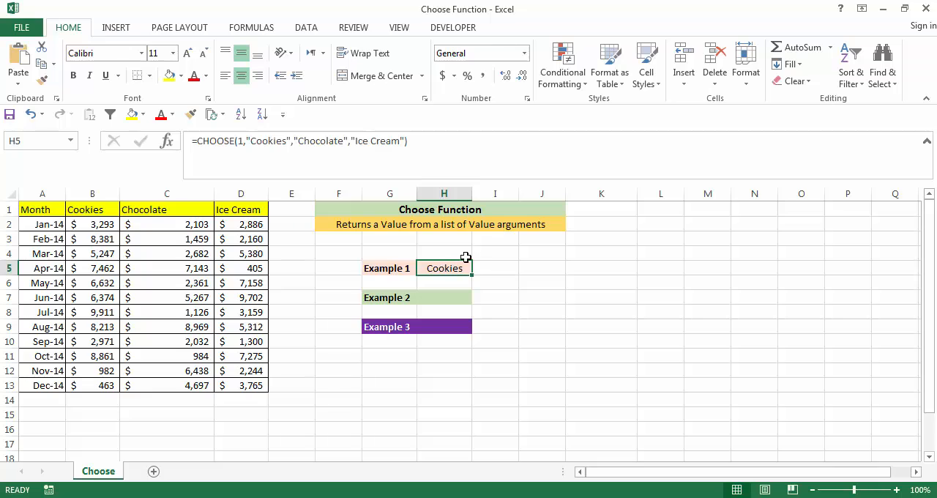
{"action": "left_click", "coordinate": [244, 140]}
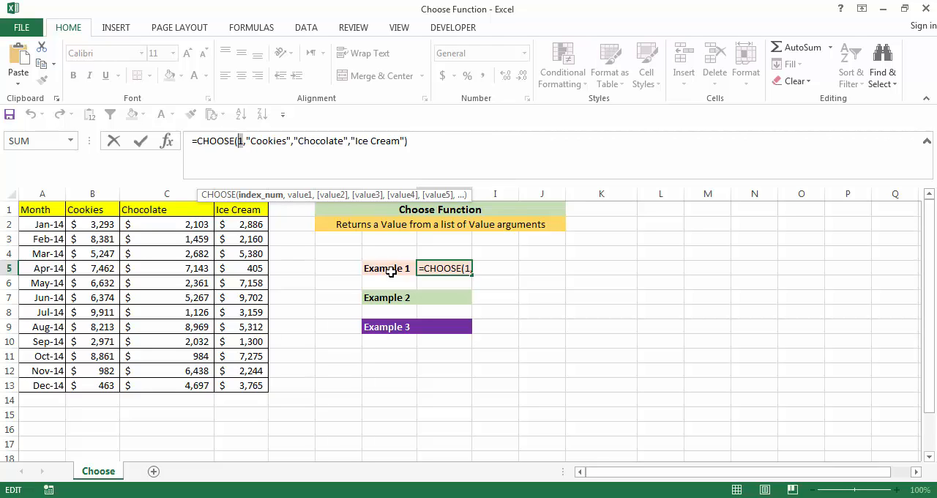
{"action": "type", "text": "2"}
{"action": "key", "text": "Return"}
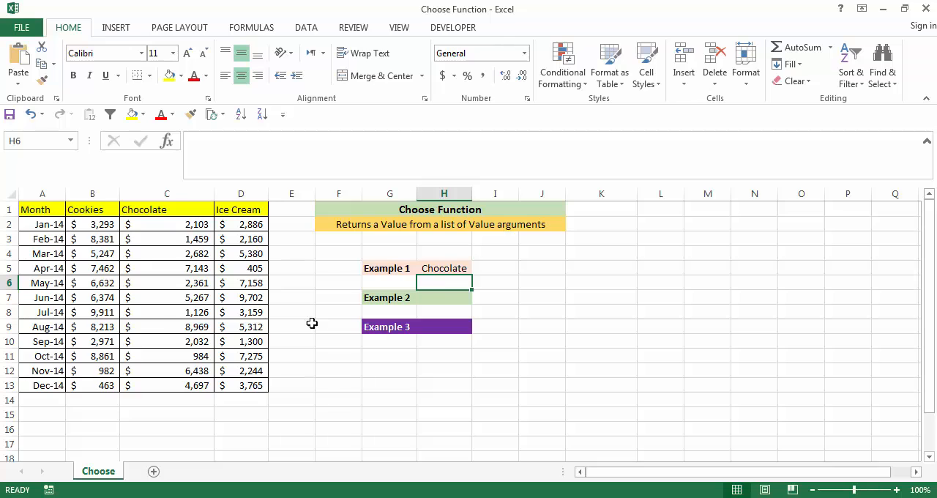
Set the index number of the CHOOSE formula in H5 to 3
{"action": "left_click", "coordinate": [434, 272]}
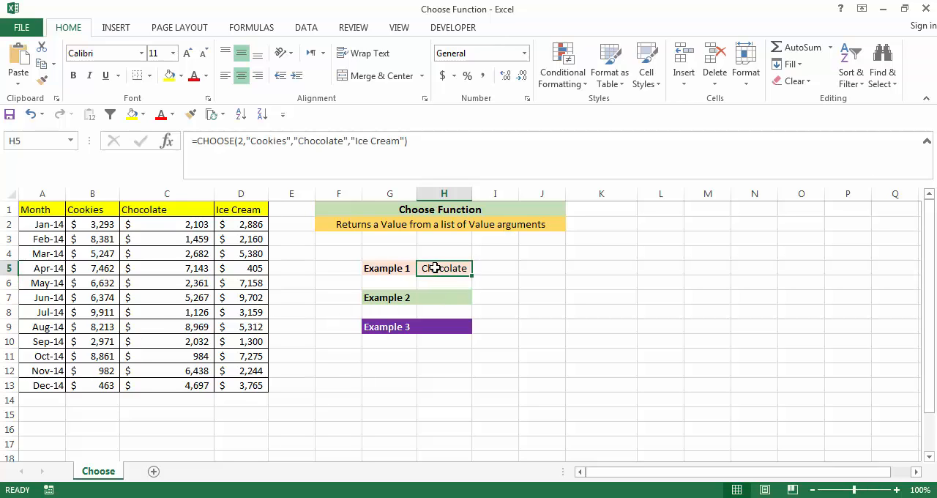
{"action": "left_click", "coordinate": [242, 141]}
{"action": "type", "text": "3"}
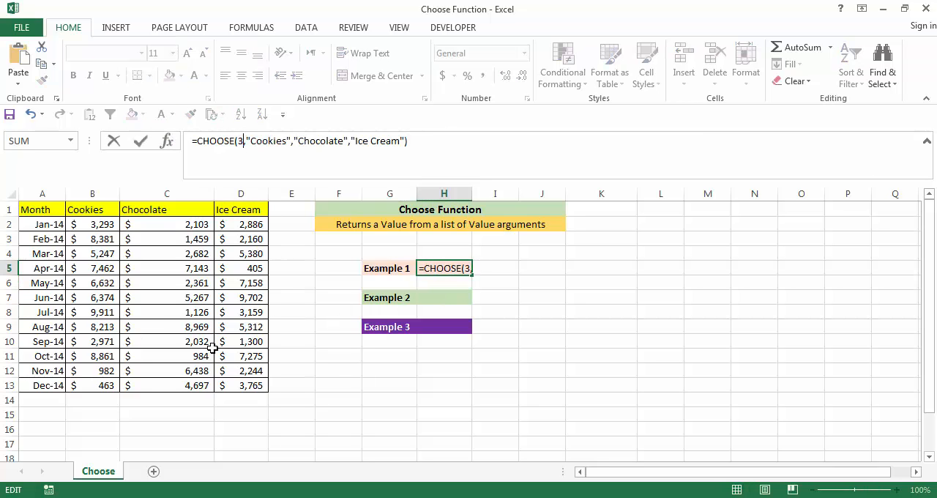
{"action": "key", "text": "Return"}
{"action": "left_click", "coordinate": [443, 296]}
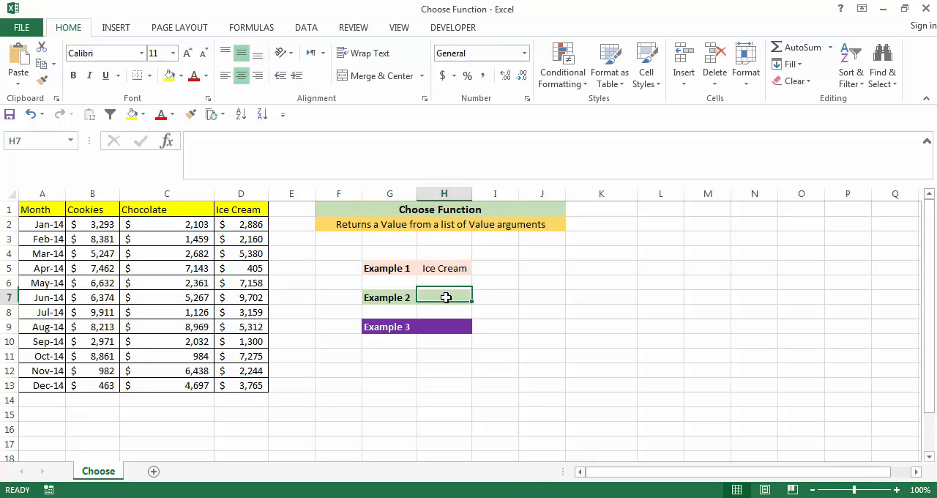
{"action": "type", "text": "=choose"}
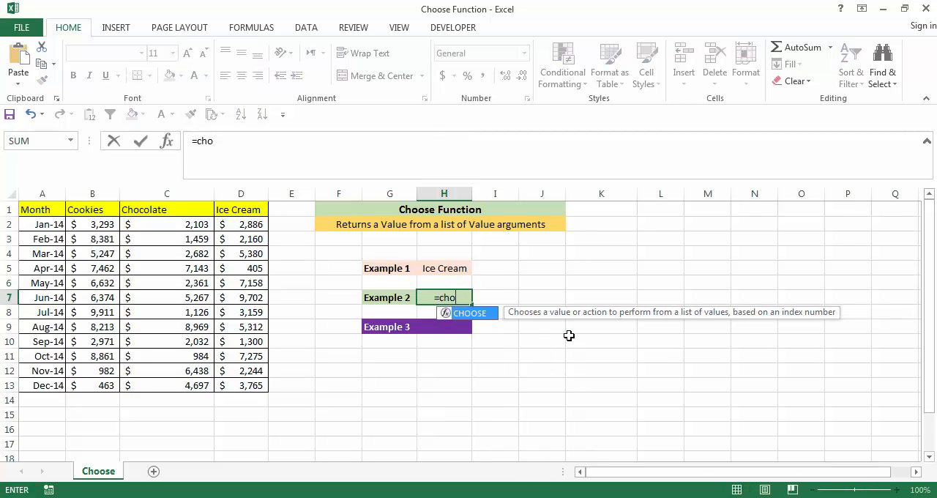
{"action": "key", "text": "Tab"}
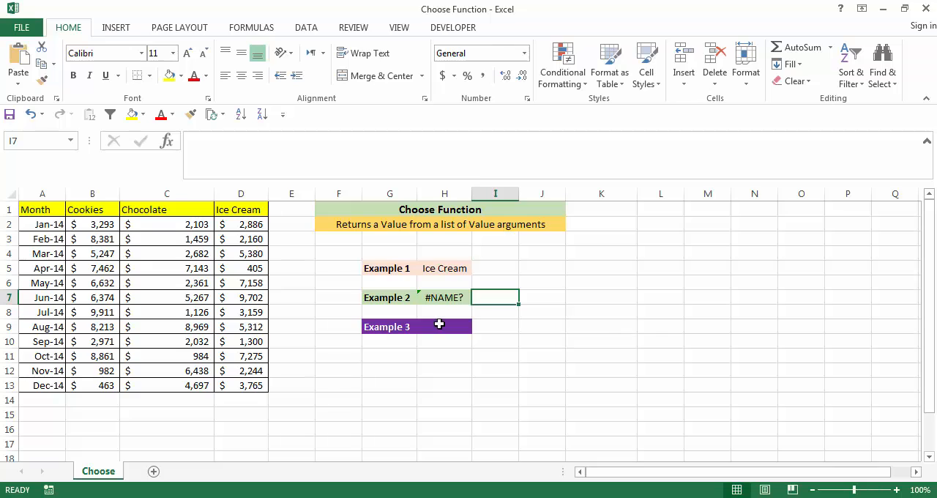
Start a CHOOSE formula in the Example 2 cell H7 with index number 1 and a nested VLOOKUP as the first value
{"action": "left_click", "coordinate": [454, 298]}
{"action": "type", "text": "=cho"}
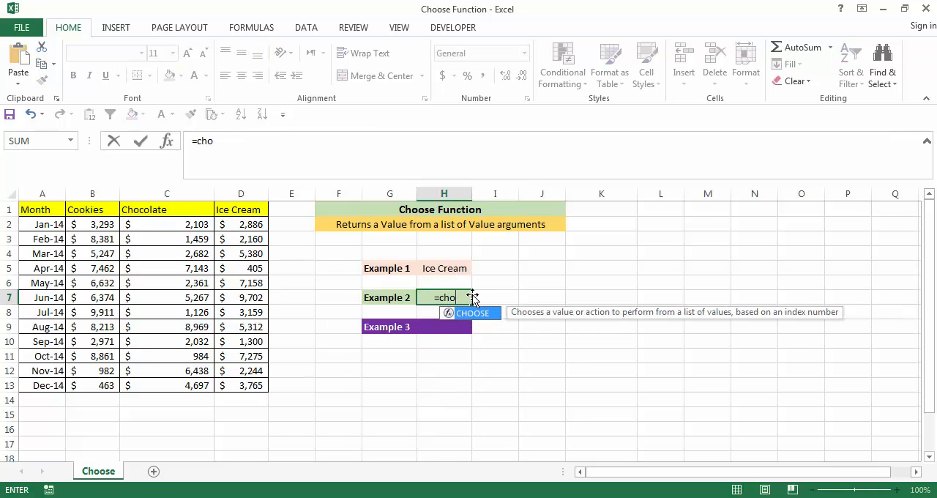
{"action": "type", "text": "ose"}
{"action": "key", "text": "Tab"}
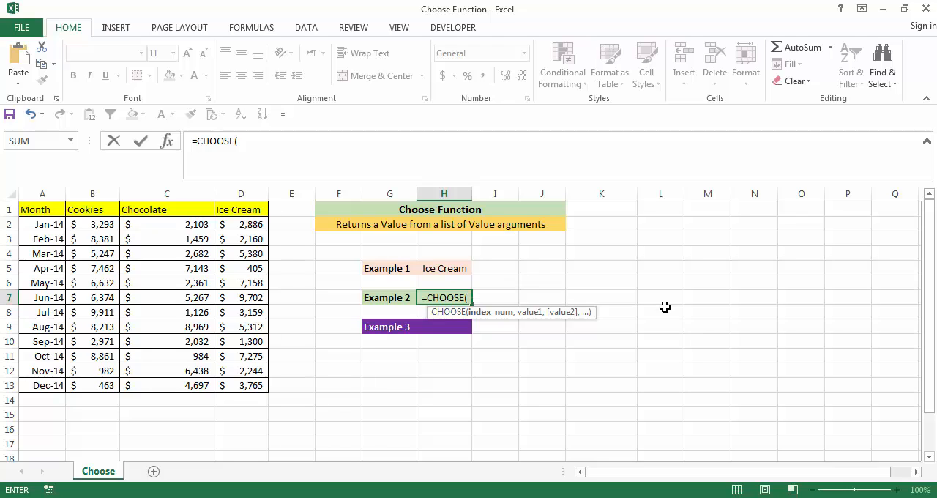
{"action": "type", "text": "1,"}
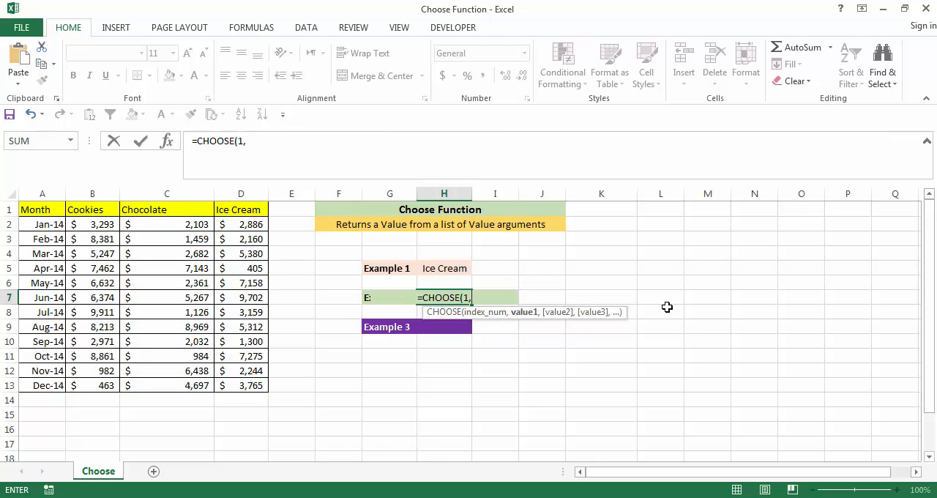
{"action": "type", "text": "vlo"}
{"action": "key", "text": "Tab"}
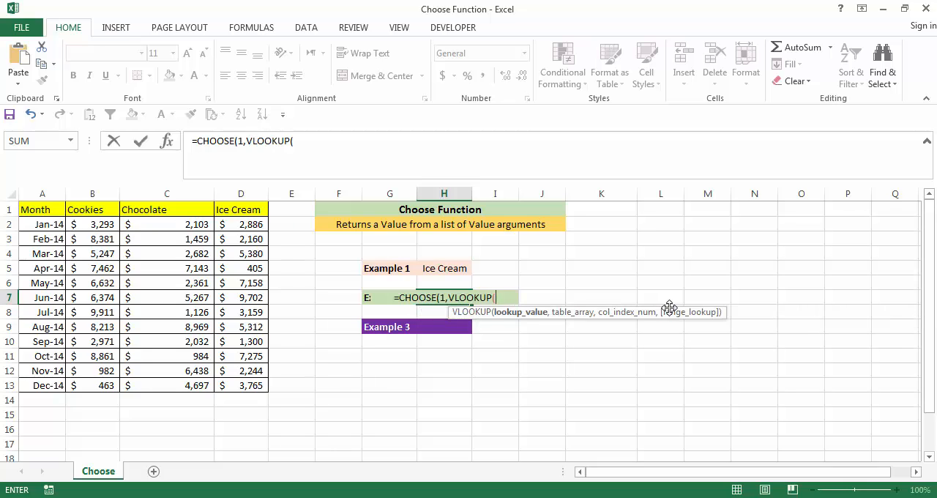
Enter DATE(2014,02,01) as the lookup value of the nested VLOOKUP in H7
{"action": "type", "text": "date"}
{"action": "key", "text": "Tab"}
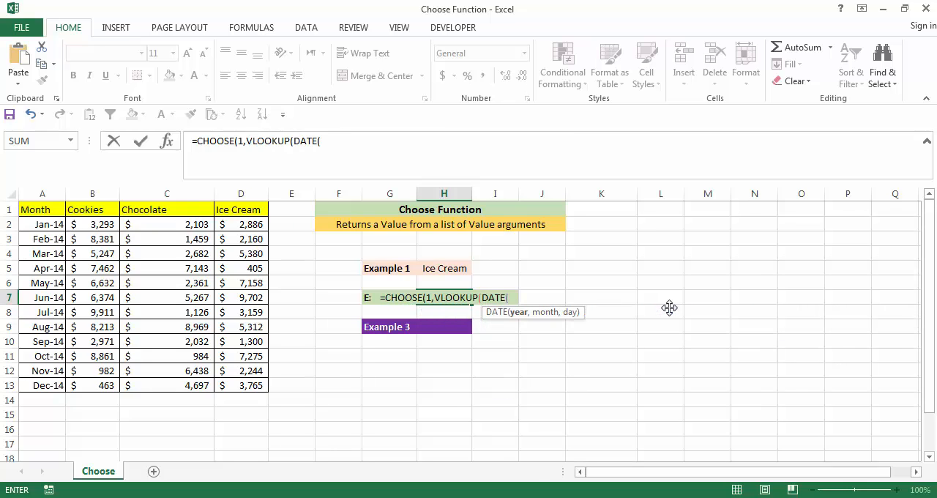
{"action": "type", "text": "2014,"}
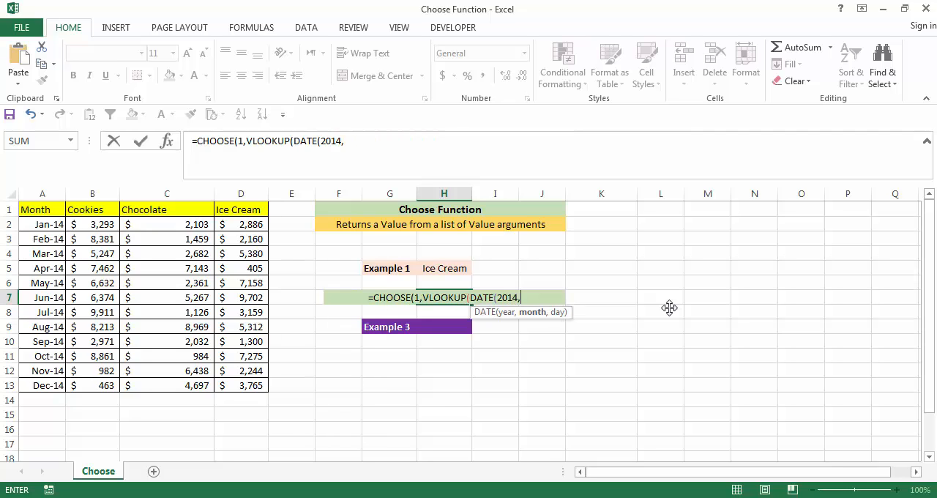
{"action": "type", "text": "02,"}
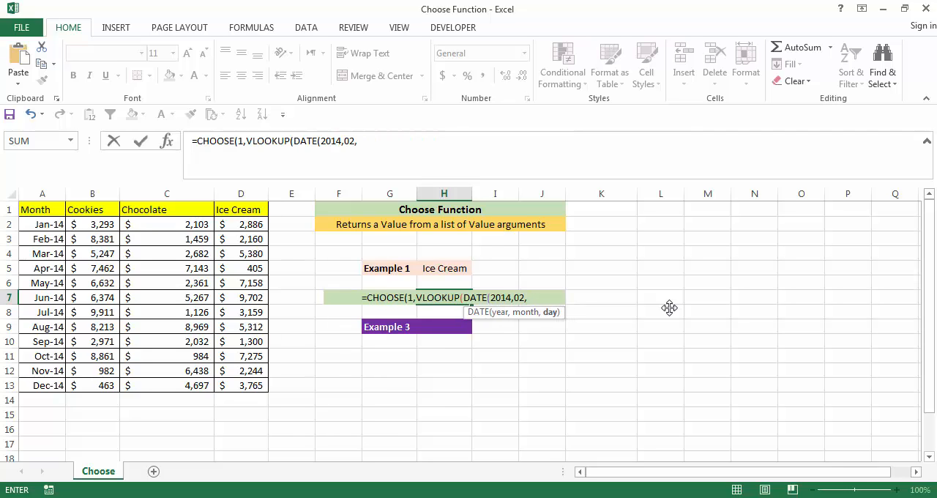
{"action": "type", "text": "01"}
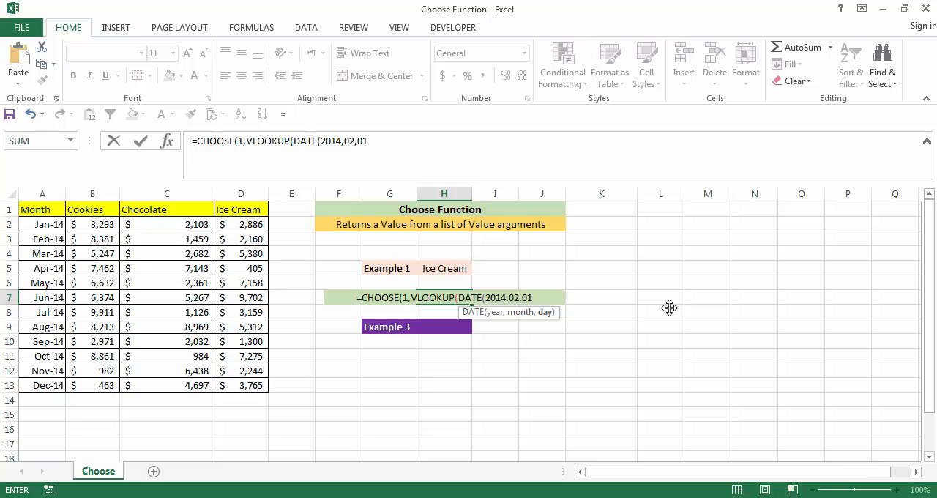
{"action": "type", "text": "),"}
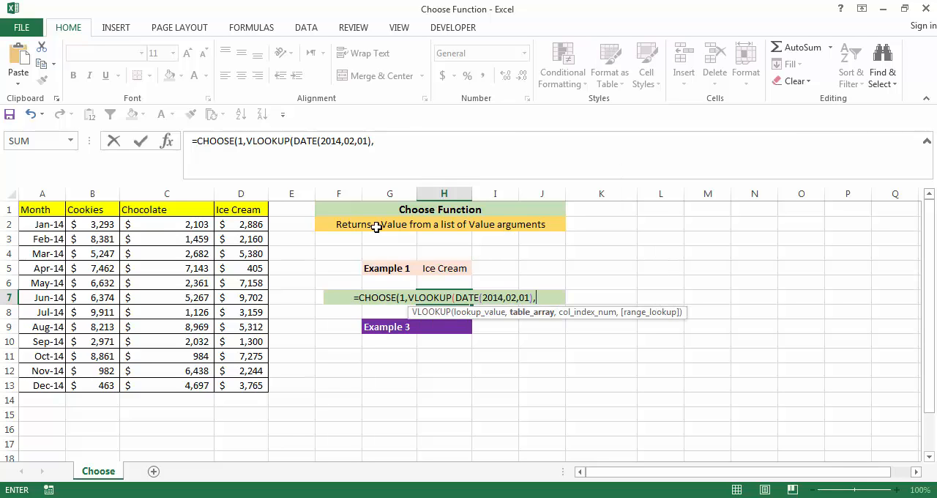
Set the VLOOKUP table array to the monthly sales data as the absolute range $A$2:$D$13, followed by a comma
{"action": "left_click_drag", "start_coordinate": [33, 224], "coordinate": [261, 390]}
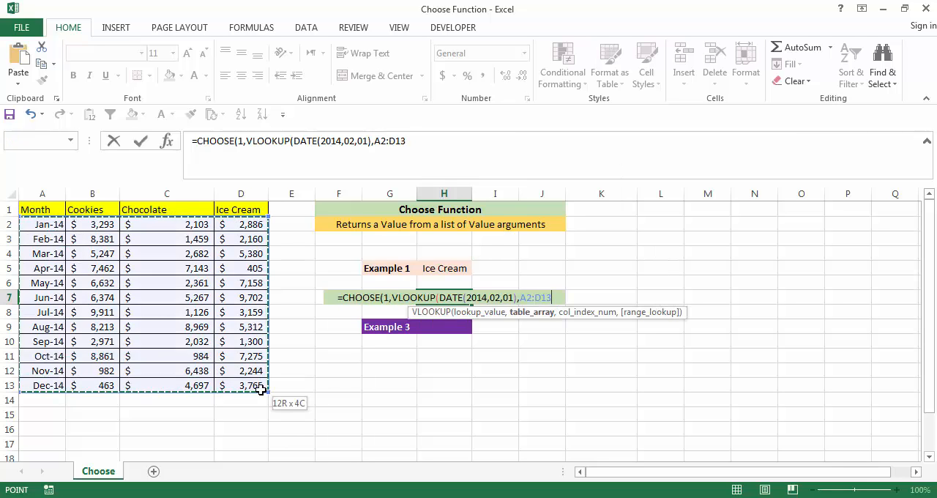
{"action": "key", "text": "F4"}
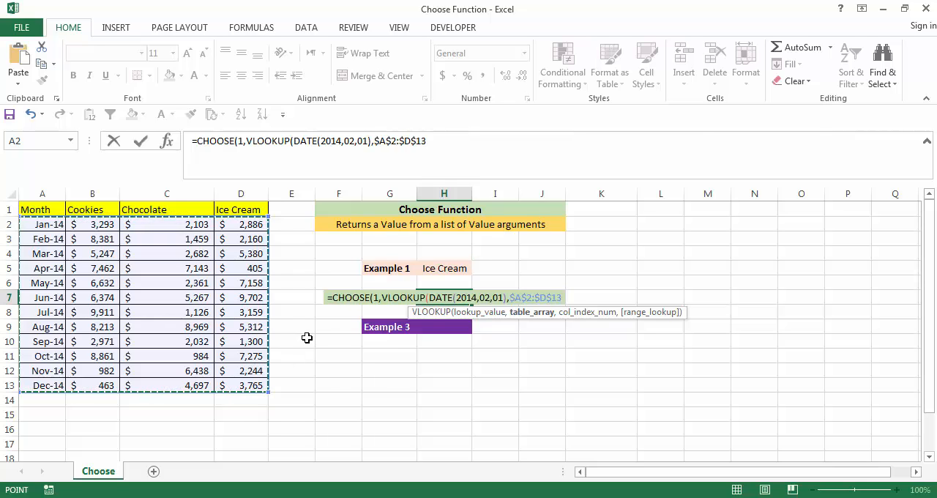
{"action": "type", "text": ",l"}
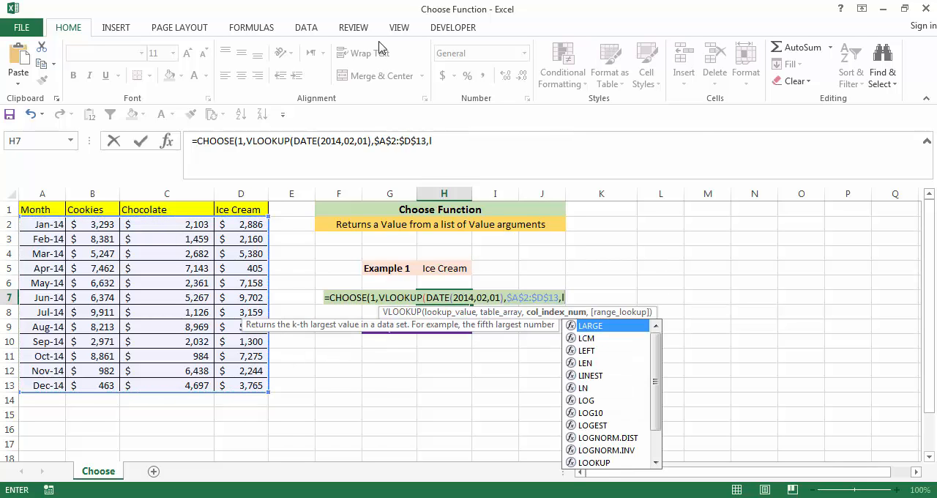
{"action": "key", "text": "BackSpace"}
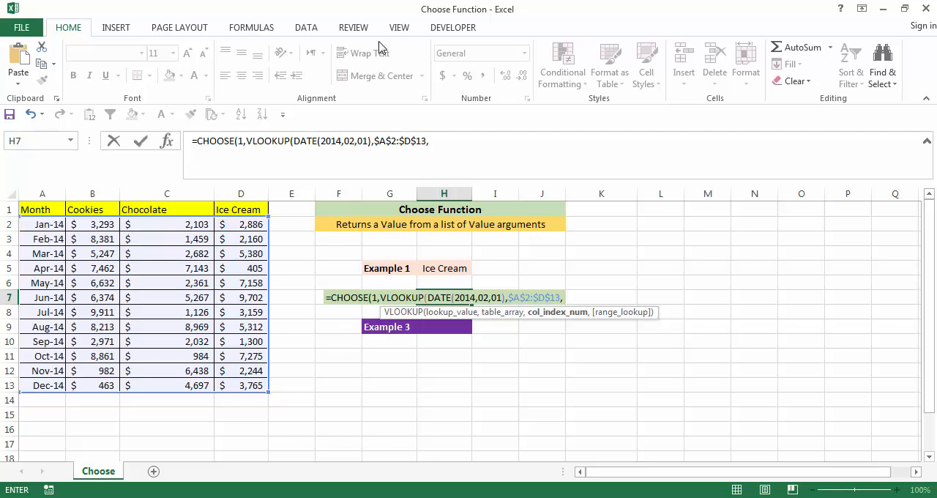
Complete the first nested VLOOKUP in H7 with column index 2 and exact match FALSE, followed by a comma
{"action": "type", "text": "2,"}
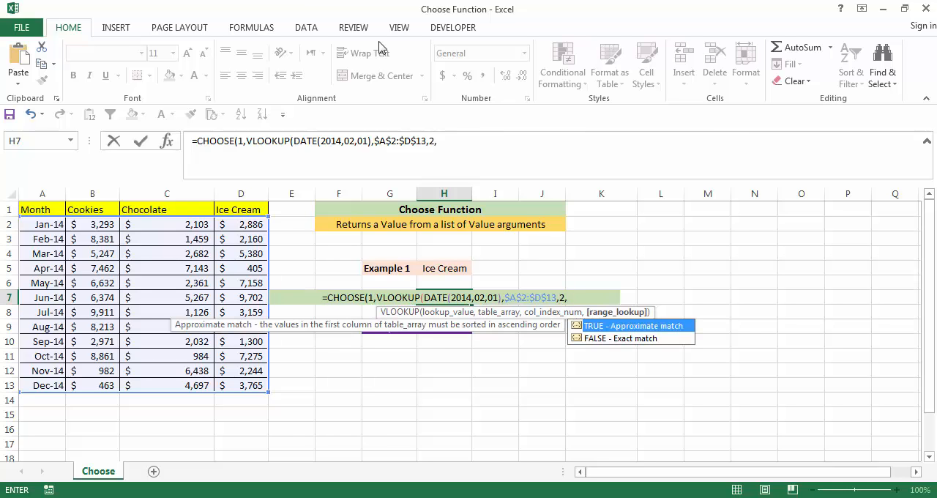
{"action": "type", "text": "FALSE)"}
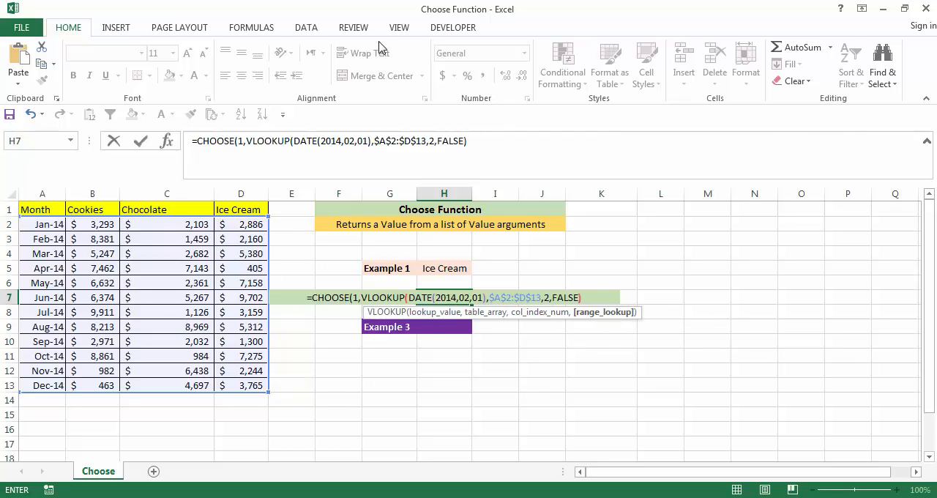
{"action": "type", "text": ","}
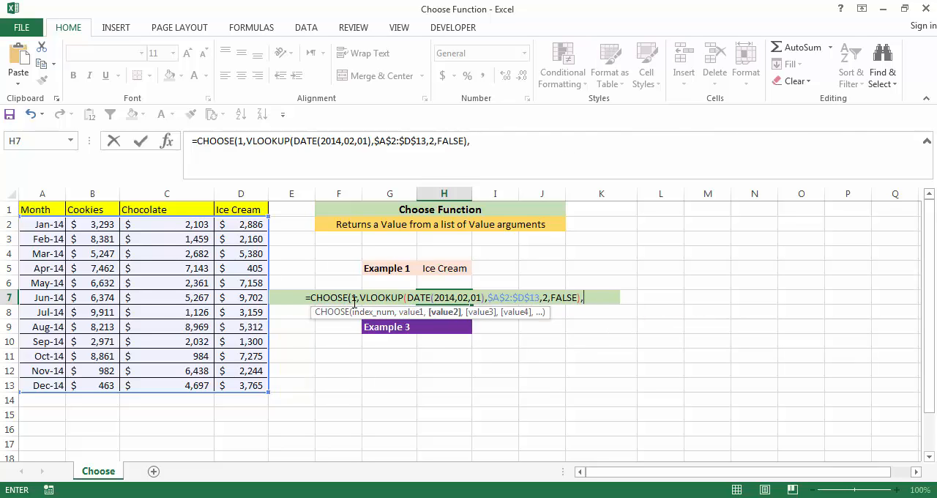
Duplicate the VLOOKUP as the second CHOOSE value in H7 and set its column index to 3
{"action": "left_click_drag", "start_coordinate": [361, 299], "coordinate": [594, 297]}
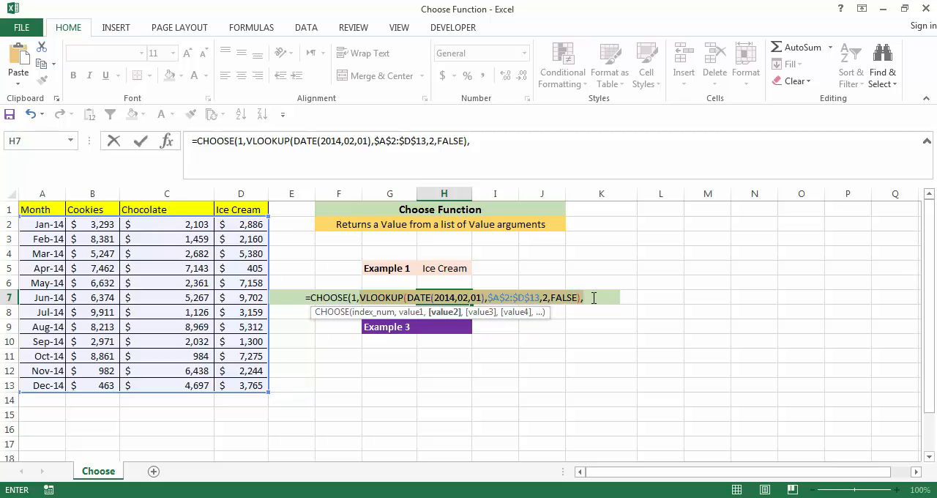
{"action": "key", "text": "ctrl+c"}
{"action": "left_click", "coordinate": [590, 298]}
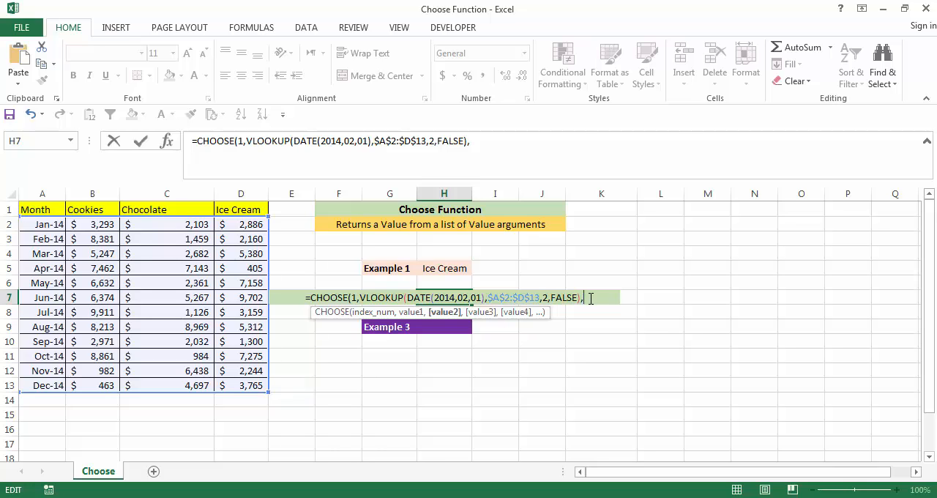
{"action": "key", "text": "ctrl+v"}
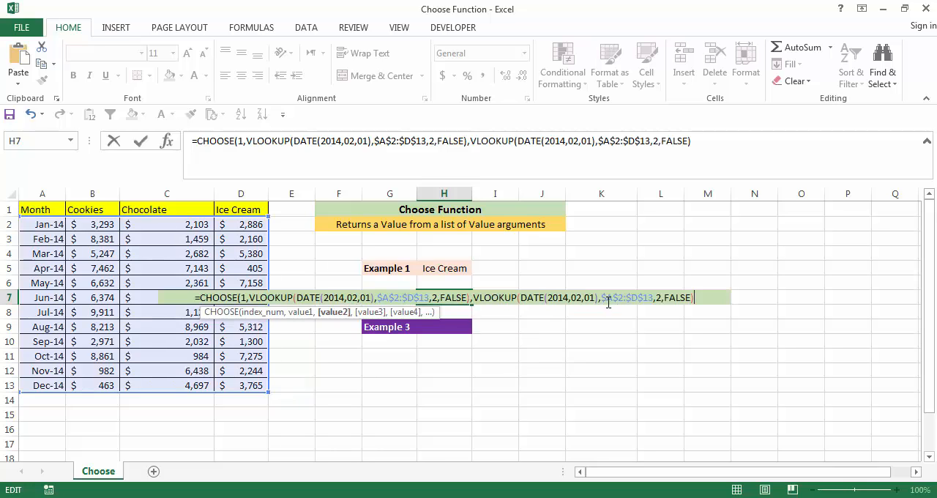
{"action": "left_click", "coordinate": [662, 299]}
{"action": "type", "text": "3"}
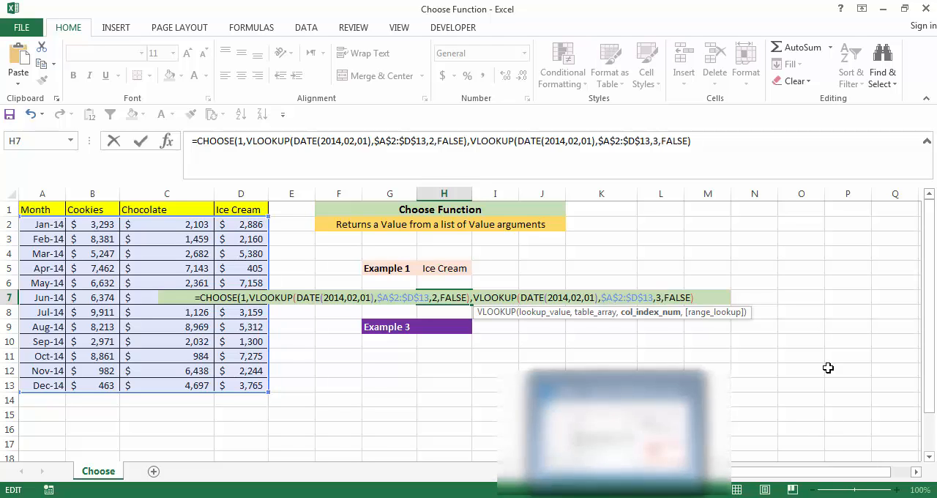
Add another copy of the VLOOKUP as the third CHOOSE value with column index 4, and complete the H7 formula
{"action": "left_click", "coordinate": [717, 295]}
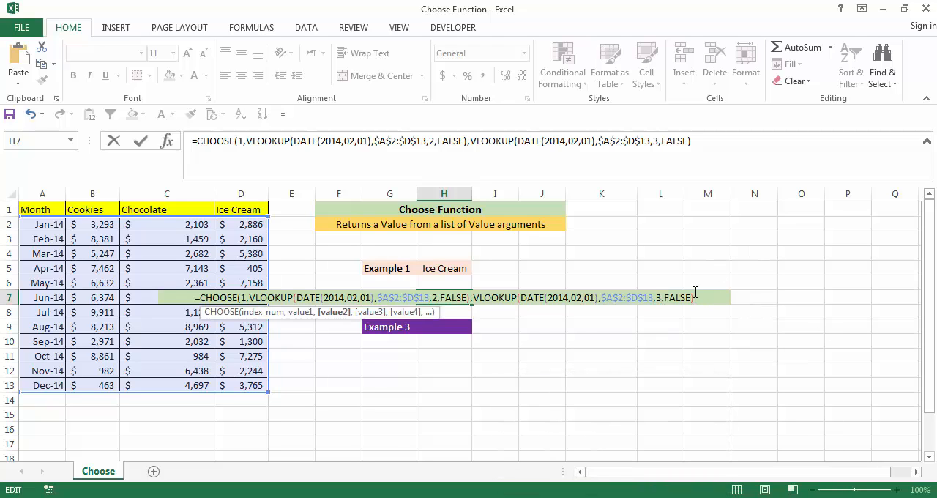
{"action": "key", "text": "ctrl+v"}
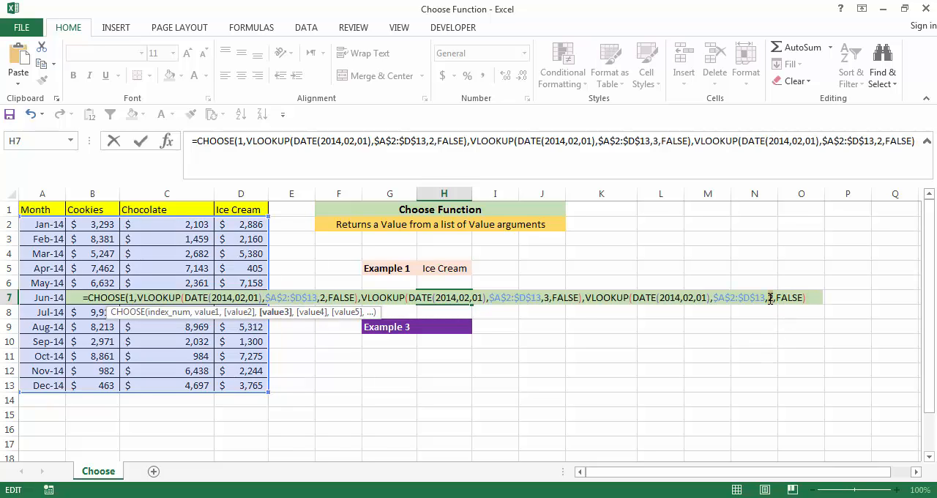
{"action": "left_click", "coordinate": [771, 298]}
{"action": "key", "text": "Delete"}
{"action": "type", "text": "4"}
{"action": "key", "text": "End"}
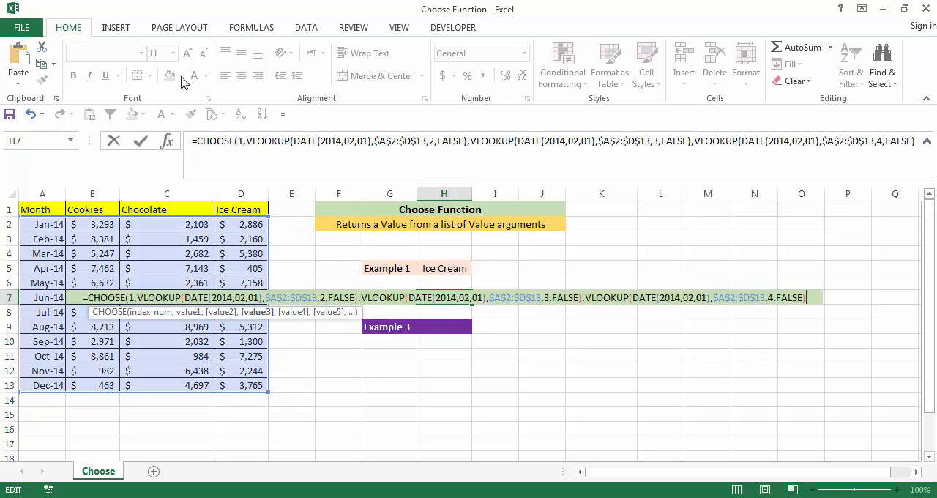
{"action": "type", "text": ")"}
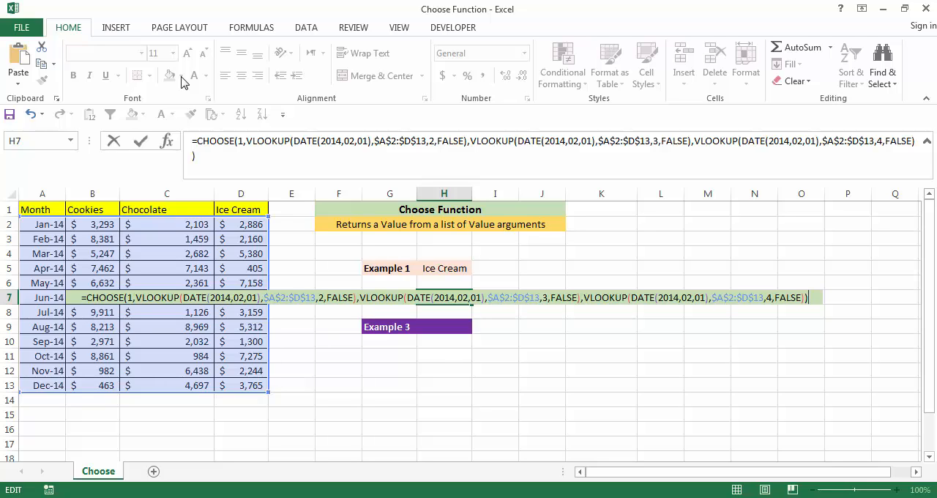
{"action": "key", "text": "Return"}
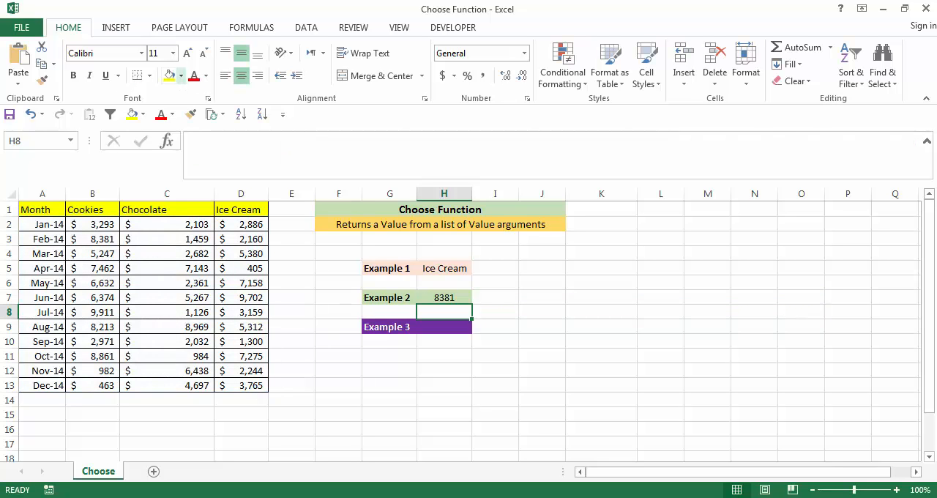
Set the index number of the CHOOSE formula in H7 to 2 and compare the result with February's Chocolate sales
{"action": "left_click", "coordinate": [446, 294]}
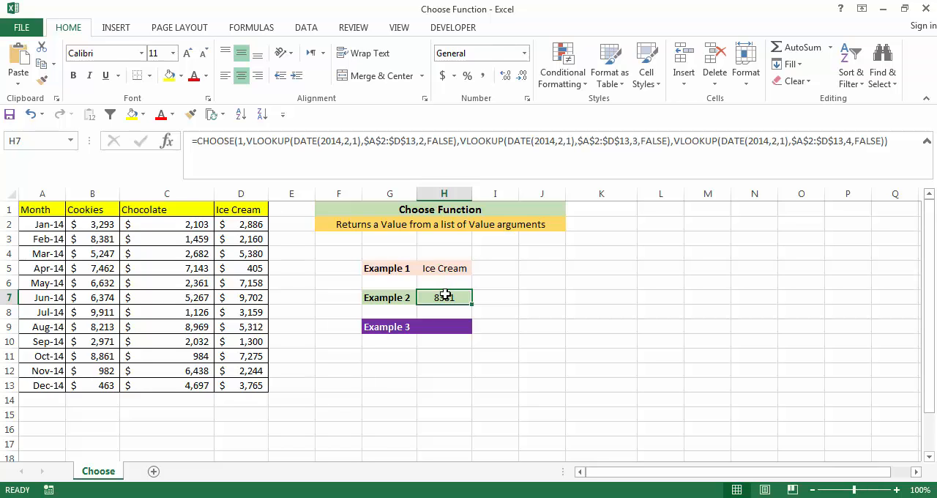
{"action": "left_click", "coordinate": [248, 142]}
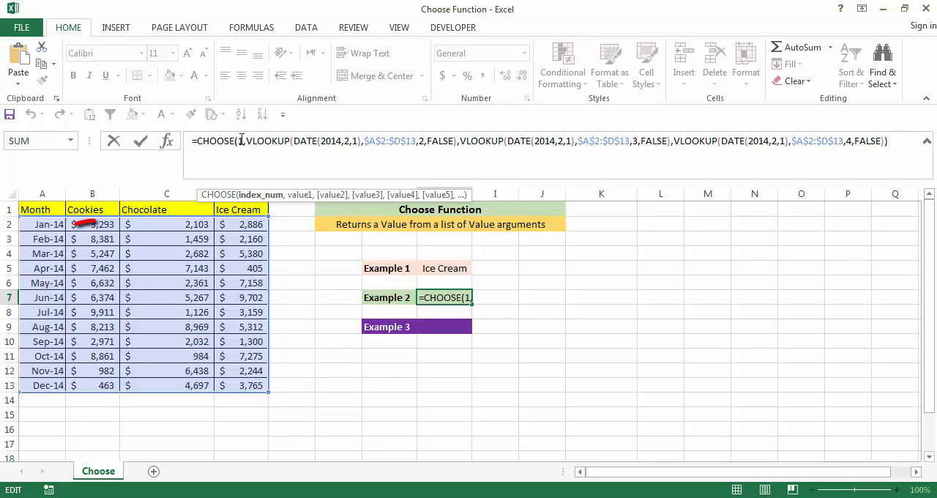
{"action": "type", "text": "2"}
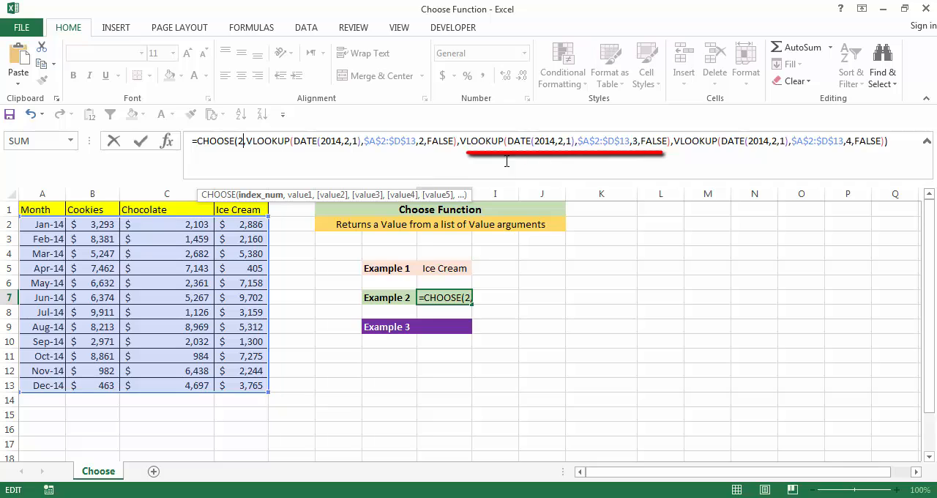
{"action": "key", "text": "Return"}
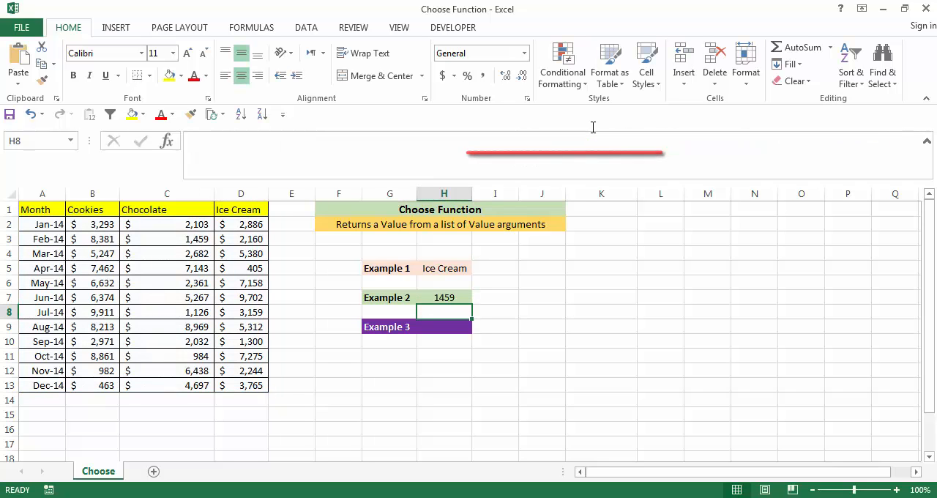
{"action": "left_click", "coordinate": [164, 241]}
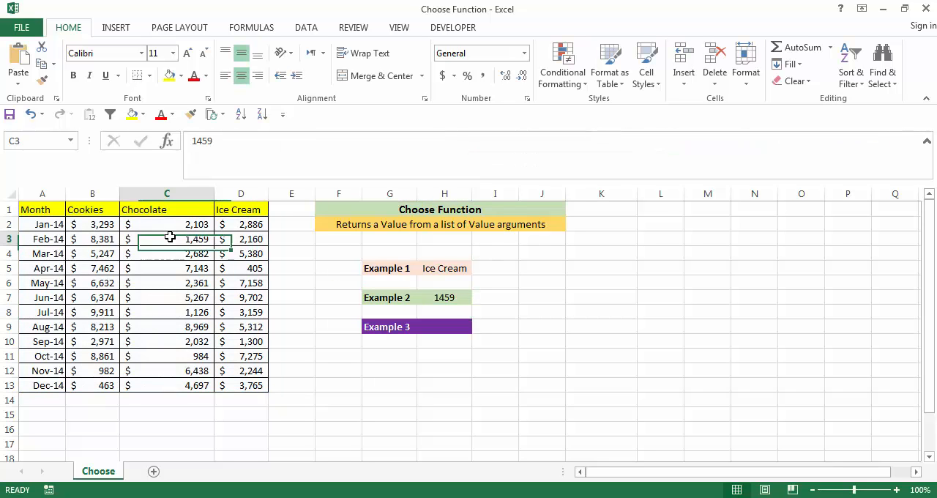
Set the index number of the CHOOSE formula in H7 to 3 and compare the result with February's Ice Cream sales
{"action": "left_click", "coordinate": [442, 300]}
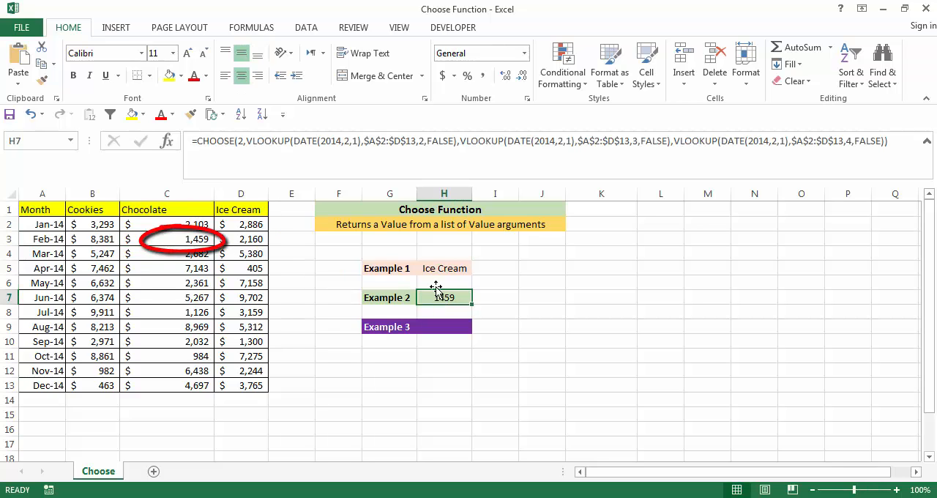
{"action": "left_click", "coordinate": [241, 144]}
{"action": "double_click", "coordinate": [241, 141]}
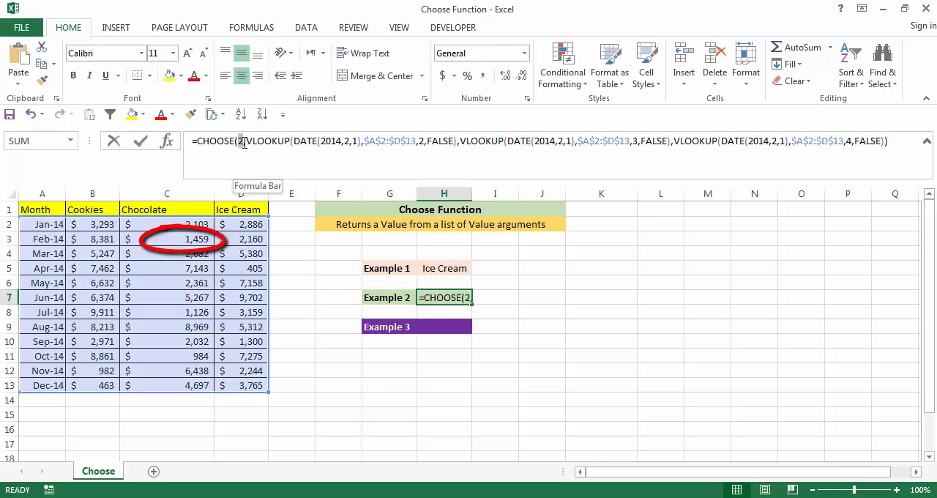
{"action": "type", "text": "3"}
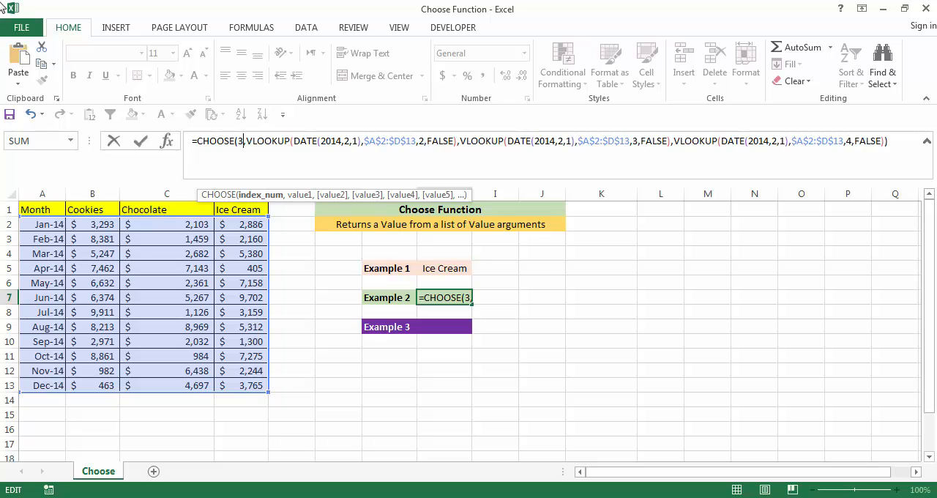
{"action": "key", "text": "Return"}
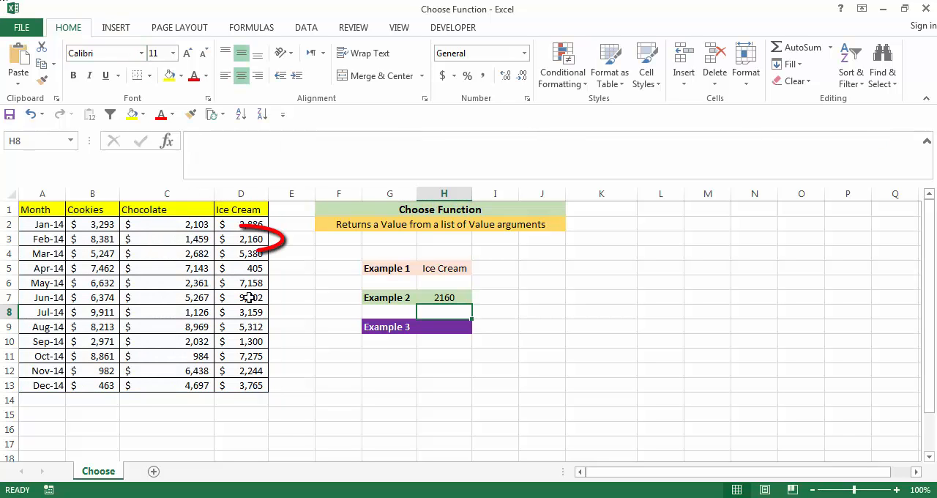
{"action": "left_click", "coordinate": [257, 244]}
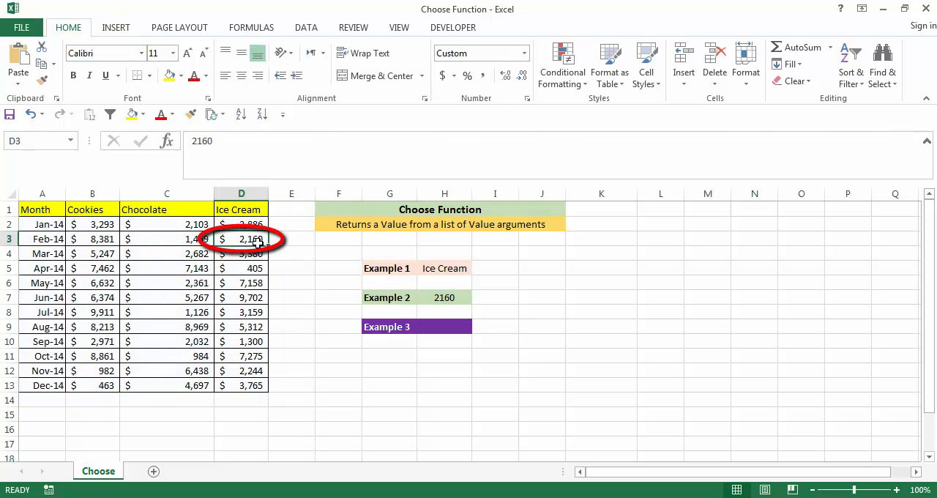
Start a SUM formula in the Example 3 cell H9 with a nested CHOOSE using index number 1
{"action": "left_click", "coordinate": [444, 327]}
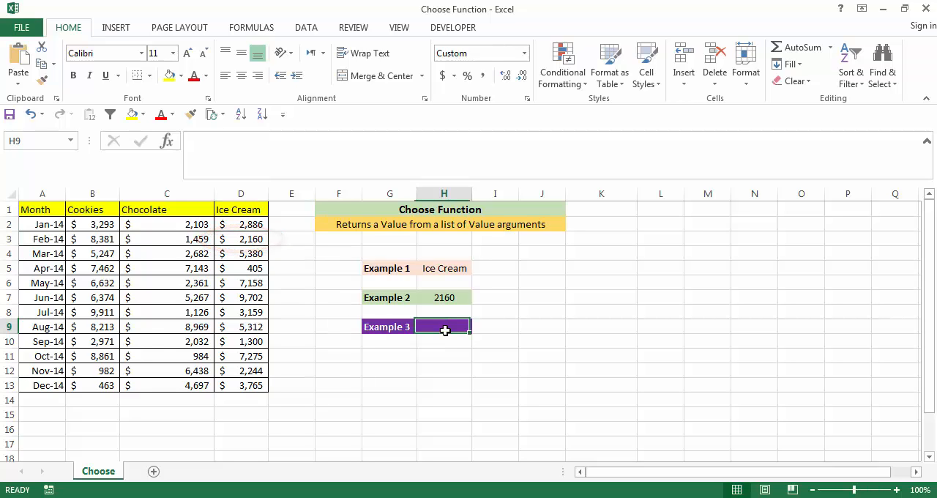
{"action": "type", "text": "="}
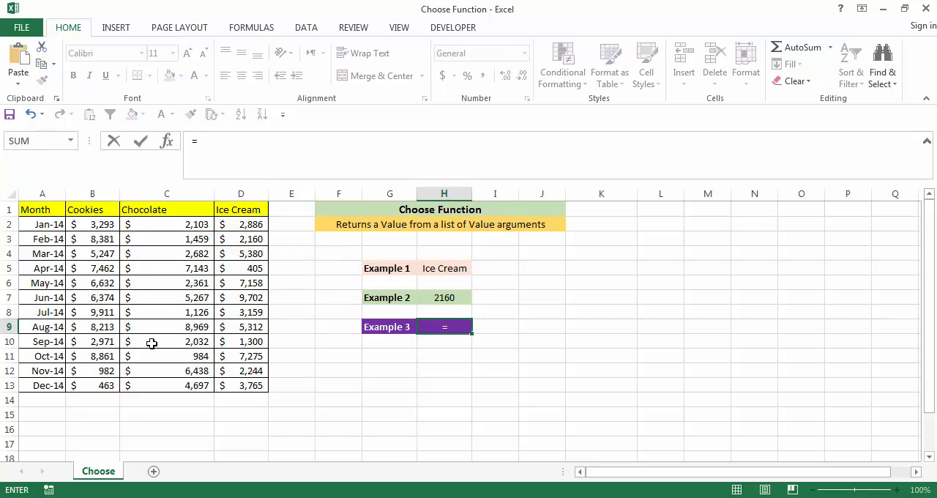
{"action": "type", "text": "SUM("}
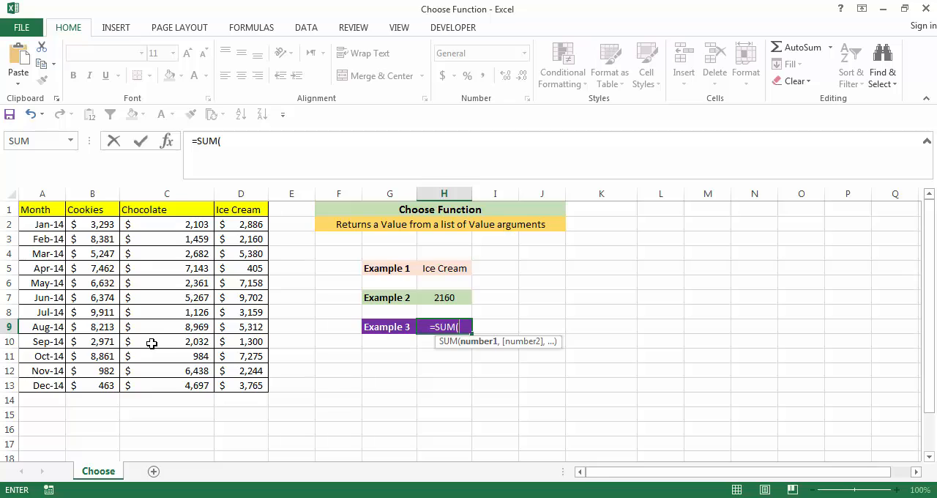
{"action": "type", "text": "choo"}
{"action": "key", "text": "Tab"}
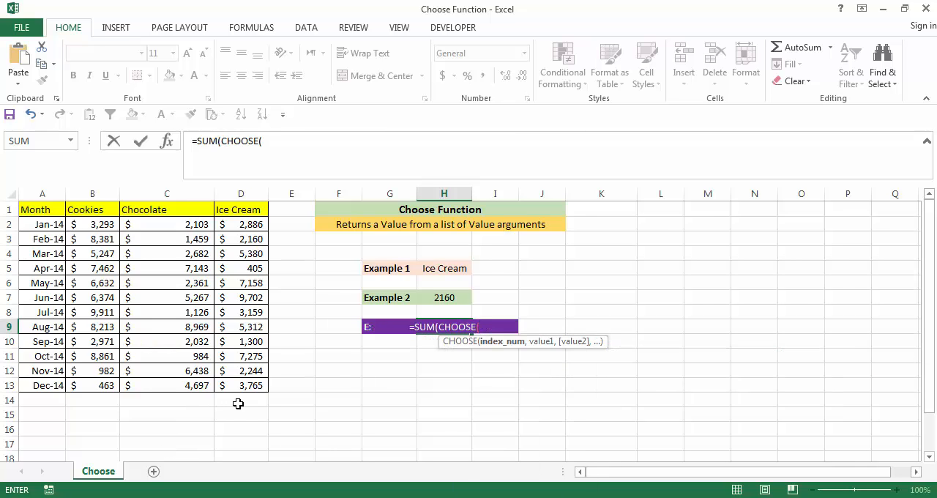
{"action": "type", "text": "1,"}
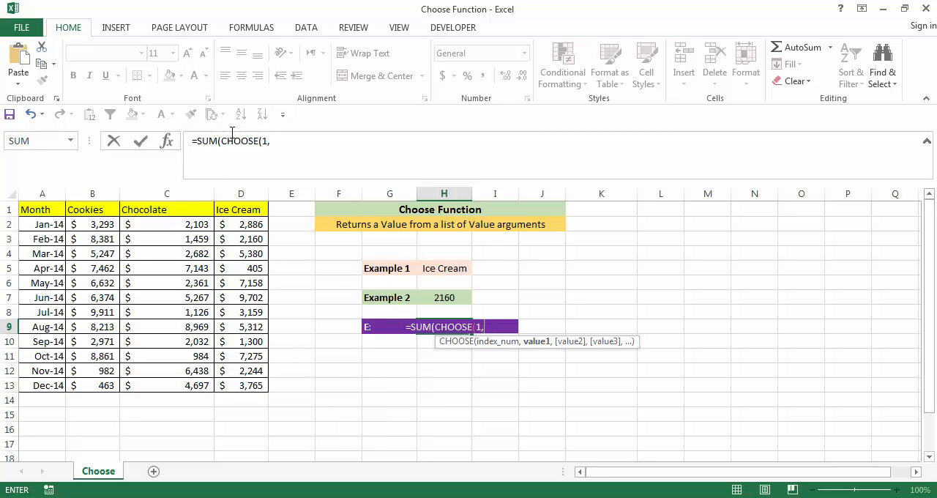
Add the Cookies sales as the first CHOOSE value, using the absolute range $B$2:$B$13 followed by a comma
{"action": "left_click", "coordinate": [301, 144]}
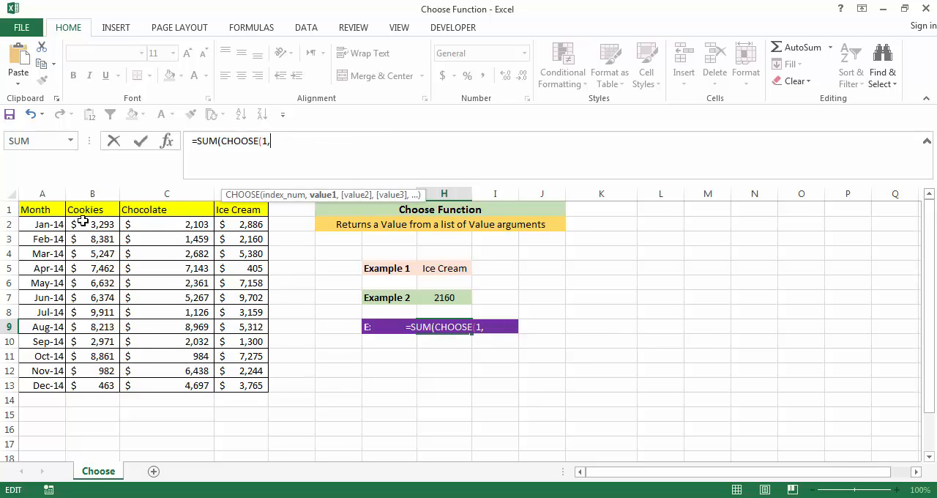
{"action": "left_click_drag", "start_coordinate": [84, 224], "coordinate": [102, 384]}
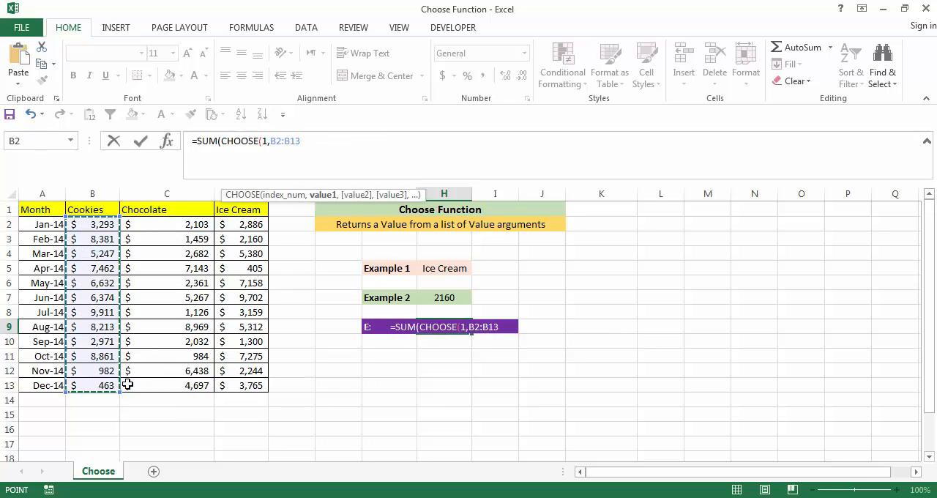
{"action": "key", "text": "F4"}
{"action": "left_click", "coordinate": [346, 141]}
{"action": "type", "text": ","}
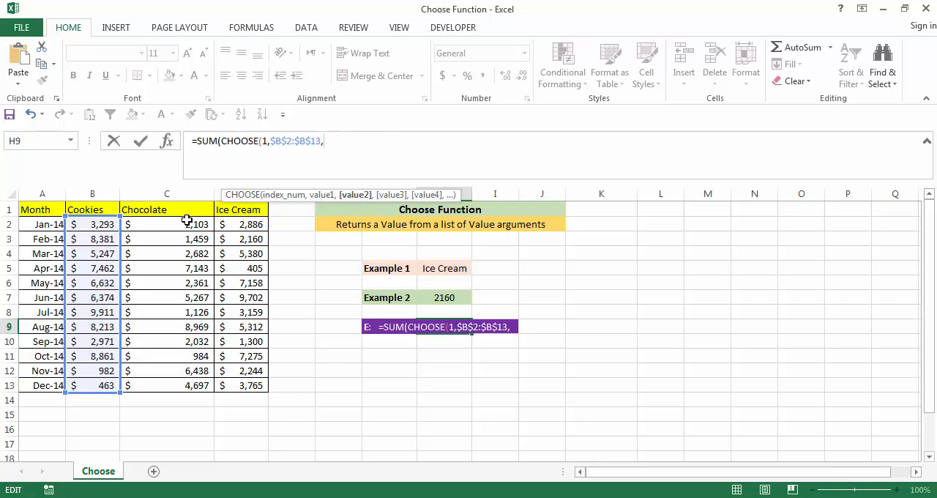
Add the Chocolate range $C$2:$C$13 and Ice Cream range $D$2:$D$13 as the second and third values, and complete the H9 formula
{"action": "left_click_drag", "start_coordinate": [188, 223], "coordinate": [188, 380]}
{"action": "key", "text": "F4"}
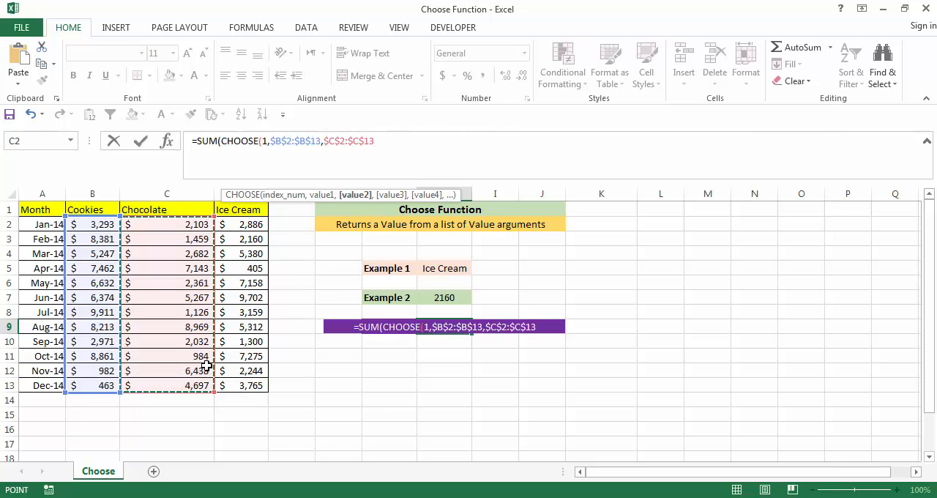
{"action": "type", "text": ","}
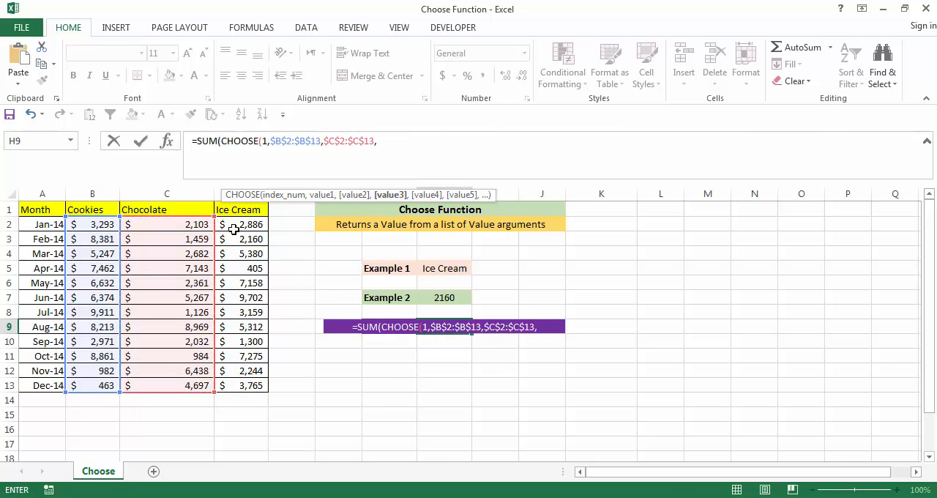
{"action": "left_click_drag", "start_coordinate": [237, 226], "coordinate": [246, 373]}
{"action": "key", "text": "F4"}
{"action": "type", "text": "))"}
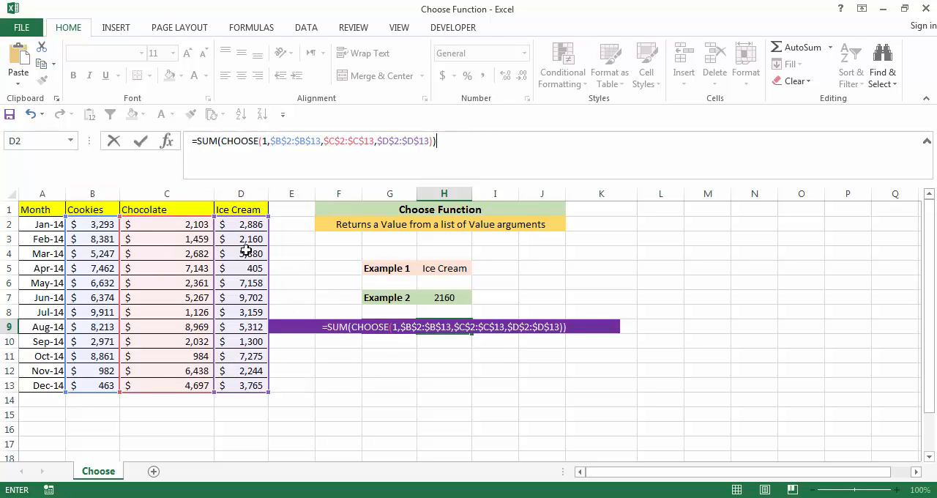
{"action": "key", "text": "Return"}
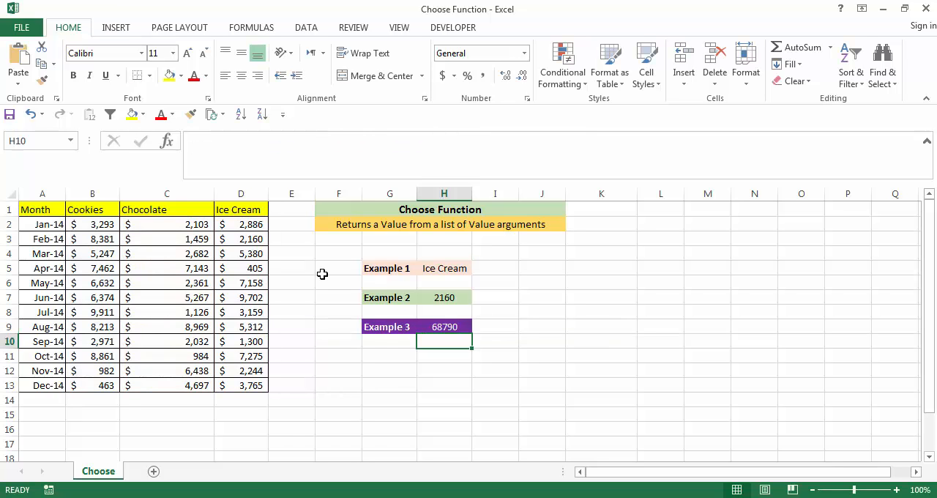
Select the Cookies sales in B2:B13 to check their sum against the Example 3 result
{"action": "left_click", "coordinate": [432, 326]}
{"action": "left_click_drag", "start_coordinate": [101, 224], "coordinate": [107, 394]}
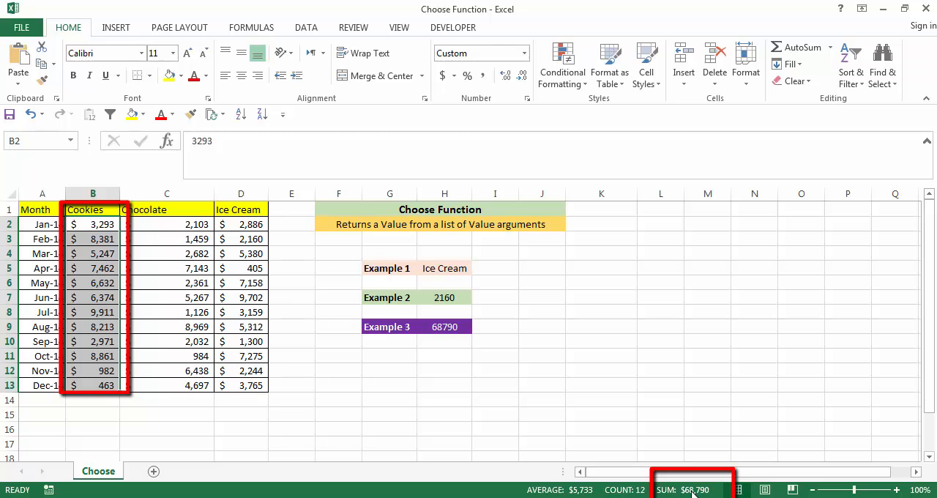
Change the CHOOSE index number in the H9 formula to 2 and select C2:C13 to check the Chocolate sum
{"action": "left_click", "coordinate": [444, 327]}
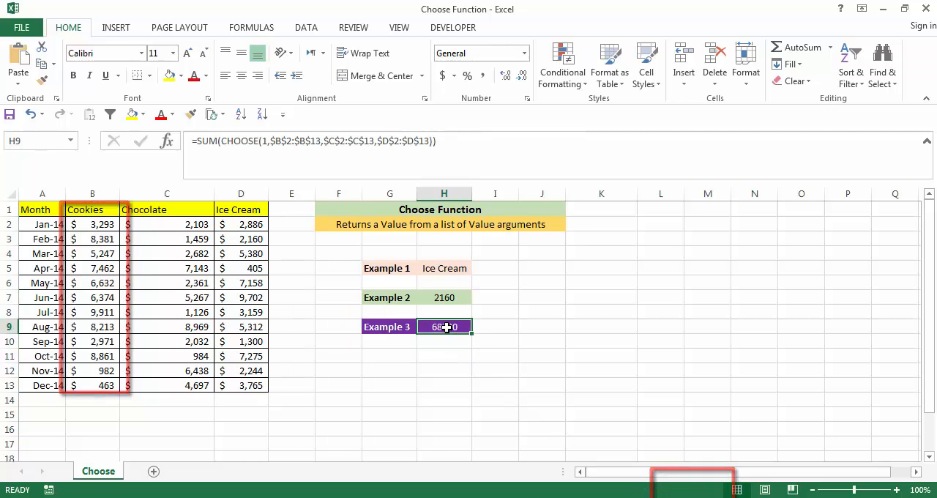
{"action": "left_click", "coordinate": [265, 141]}
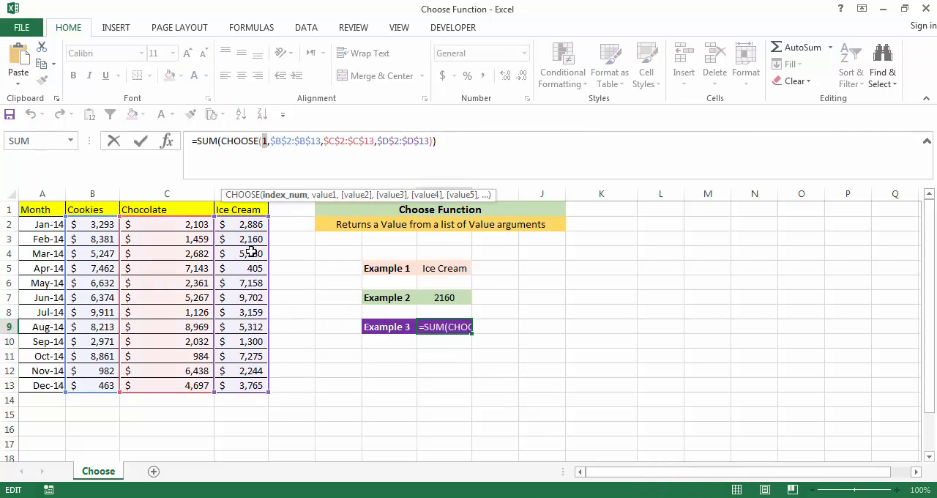
{"action": "type", "text": "2"}
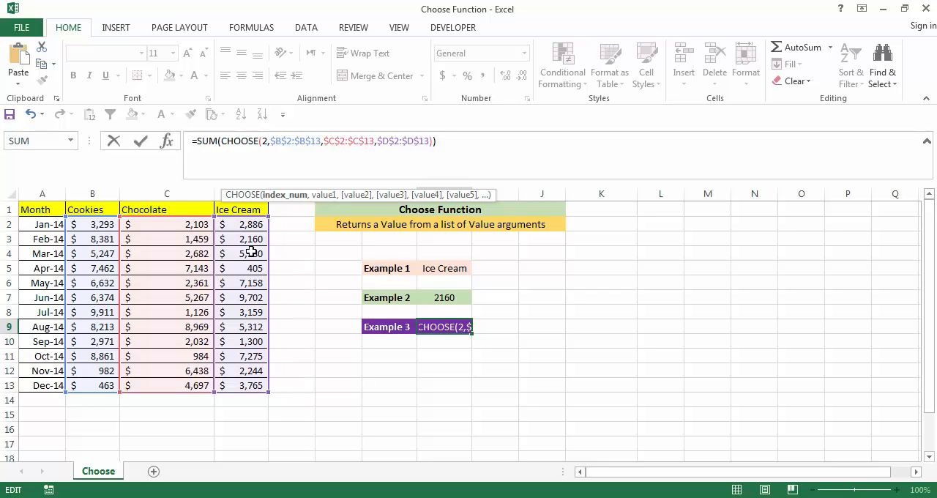
{"action": "key", "text": "Return"}
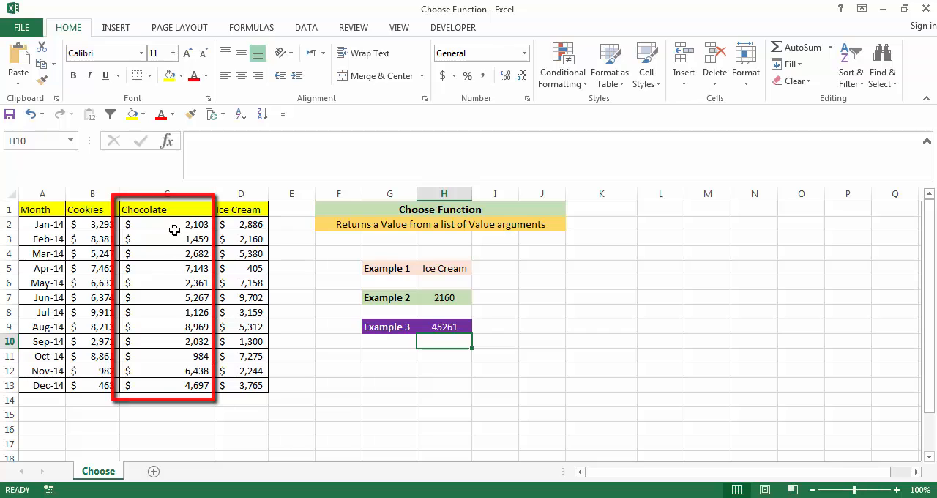
{"action": "left_click_drag", "start_coordinate": [197, 225], "coordinate": [192, 387]}
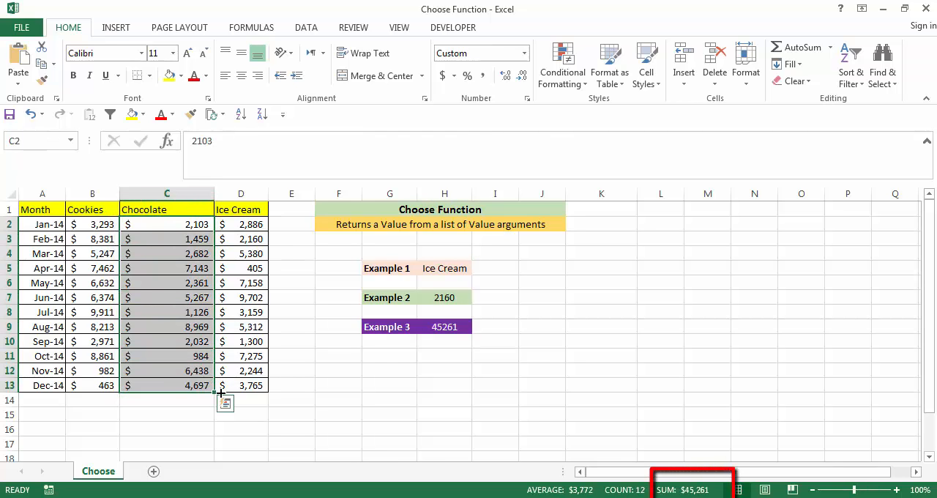
Change the CHOOSE index number in the H9 formula to 3 and select D2:D13 to check the Ice Cream sum
{"action": "left_click", "coordinate": [449, 327]}
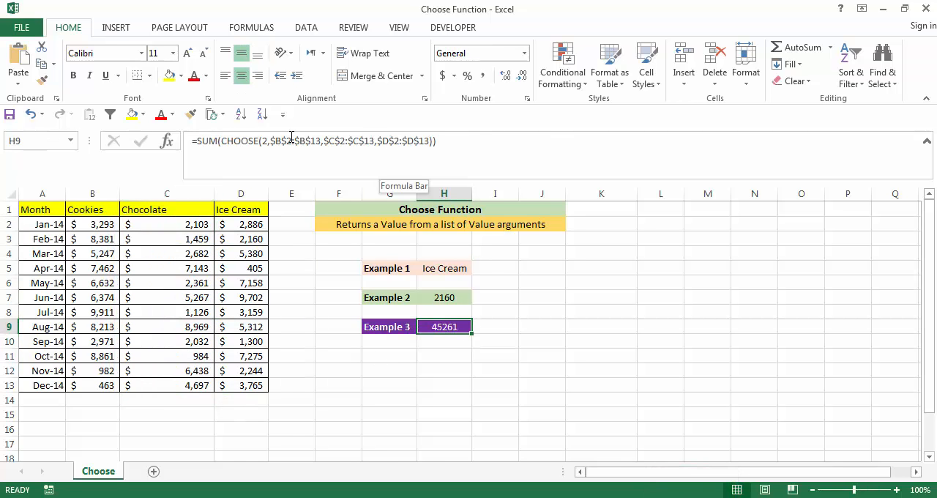
{"action": "double_click", "coordinate": [262, 141]}
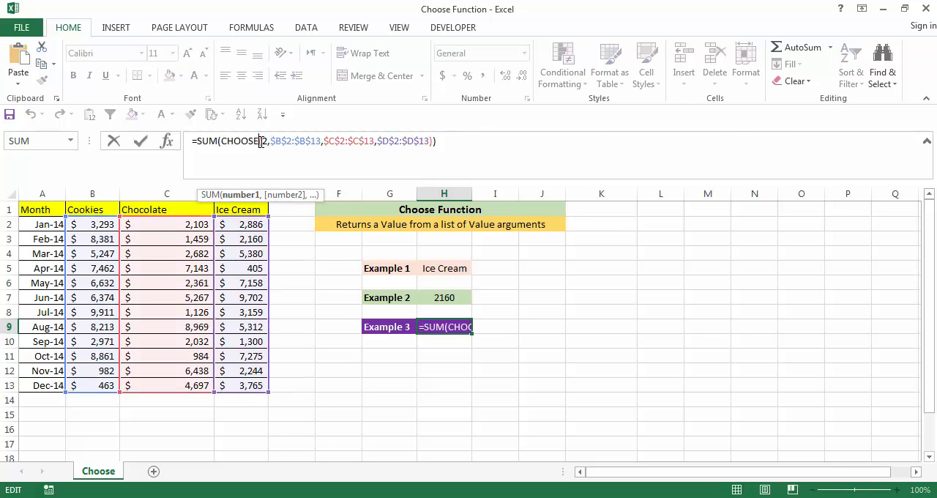
{"action": "left_click_drag", "start_coordinate": [262, 142], "coordinate": [267, 142]}
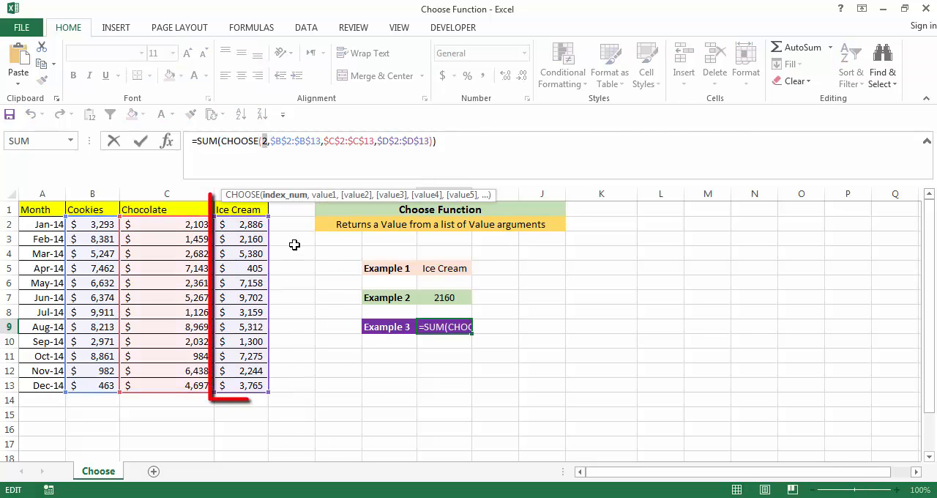
{"action": "type", "text": "3"}
{"action": "key", "text": "Return"}
{"action": "mouse_move", "coordinate": [255, 225]}
{"action": "left_mouse_down"}
{"action": "mouse_move", "coordinate": [260, 397]}
{"action": "mouse_move", "coordinate": [263, 386]}
{"action": "left_mouse_up"}
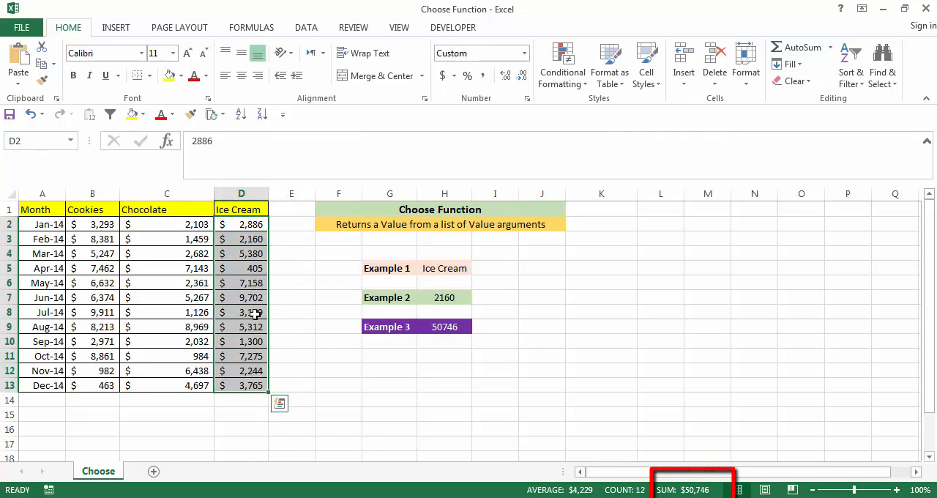
{"action": "left_click", "coordinate": [438, 327]}
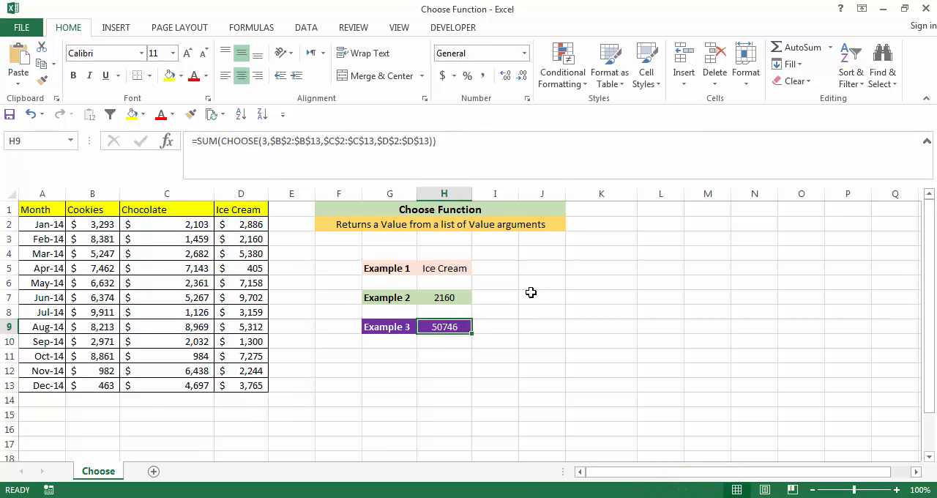
{"action": "left_click", "coordinate": [530, 294]}
Replace the CHOOSE index number in the Example 1 formula in H5 with 0 to test a value below 1
{"action": "left_click", "coordinate": [444, 272]}
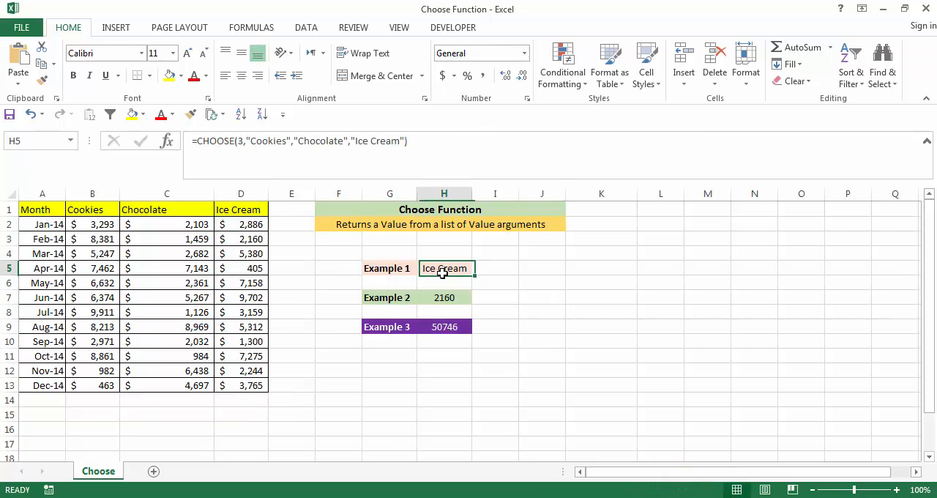
{"action": "left_click", "coordinate": [509, 269]}
{"action": "left_click", "coordinate": [432, 265]}
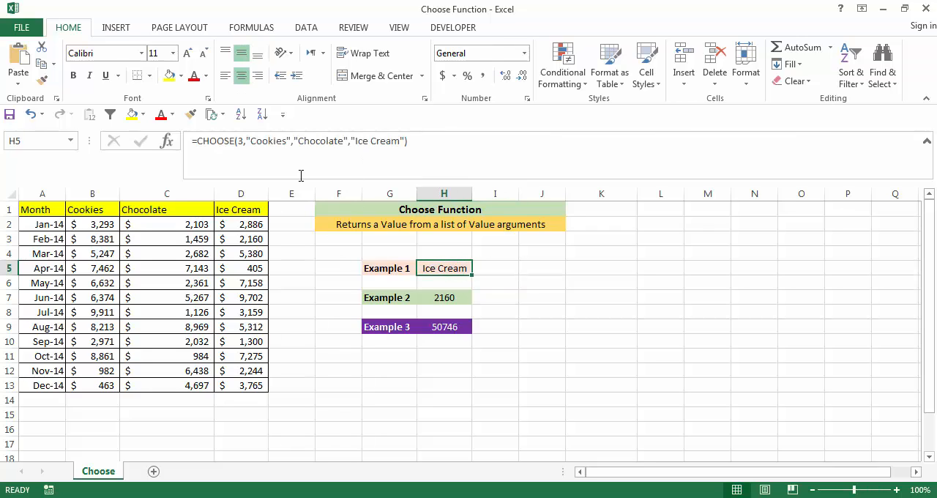
{"action": "left_click", "coordinate": [239, 140]}
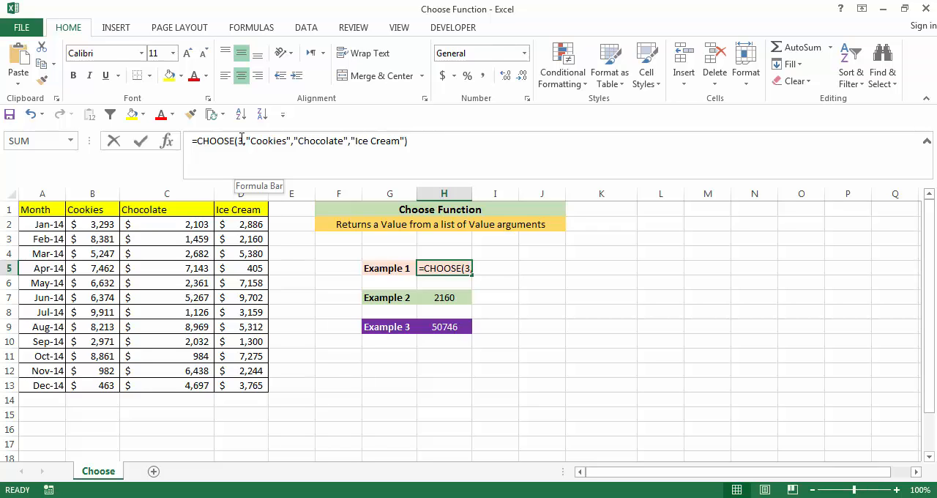
{"action": "left_click_drag", "start_coordinate": [242, 137], "coordinate": [256, 152]}
{"action": "left_click", "coordinate": [244, 141]}
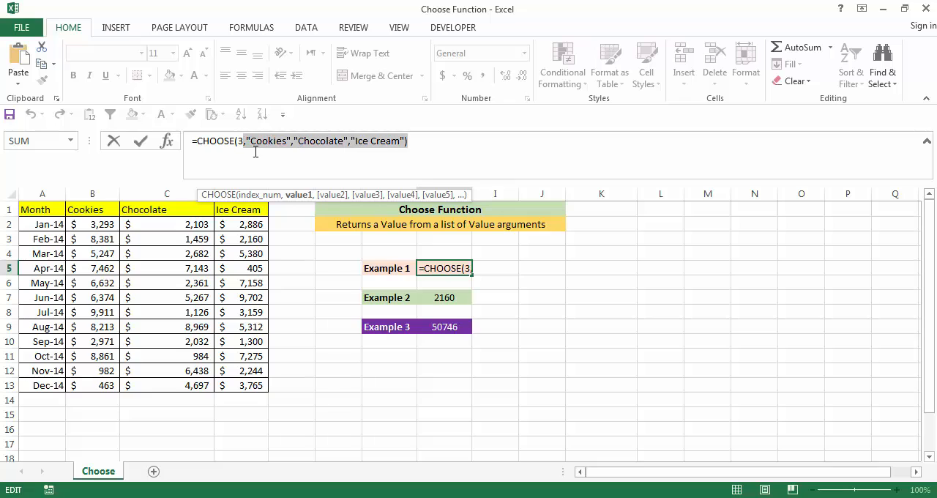
{"action": "left_click", "coordinate": [249, 152]}
{"action": "left_click", "coordinate": [260, 195]}
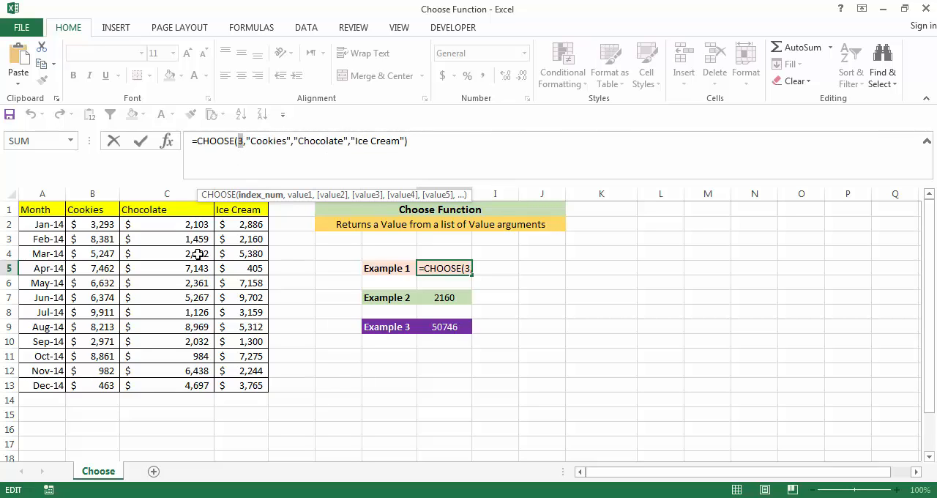
{"action": "key", "text": "Return"}
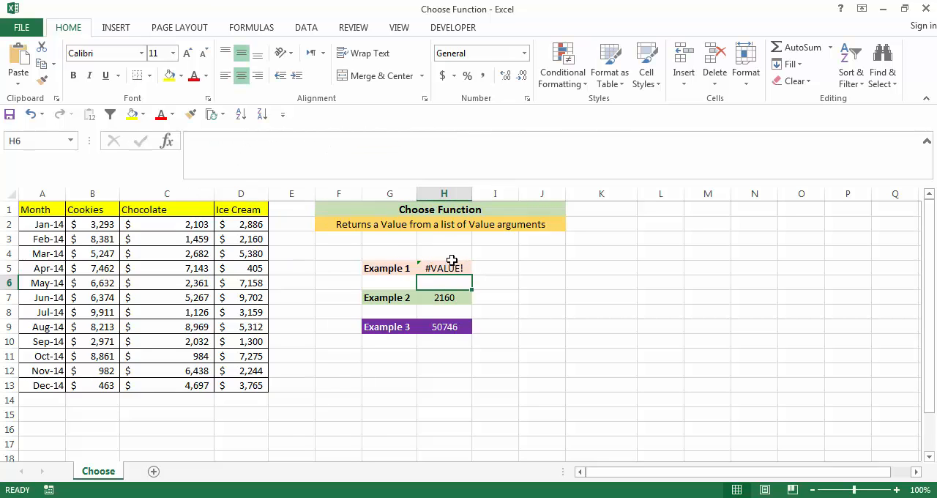
Replace the index number in the H5 CHOOSE formula with 4 to test a value beyond the three listed items
{"action": "left_click", "coordinate": [452, 262]}
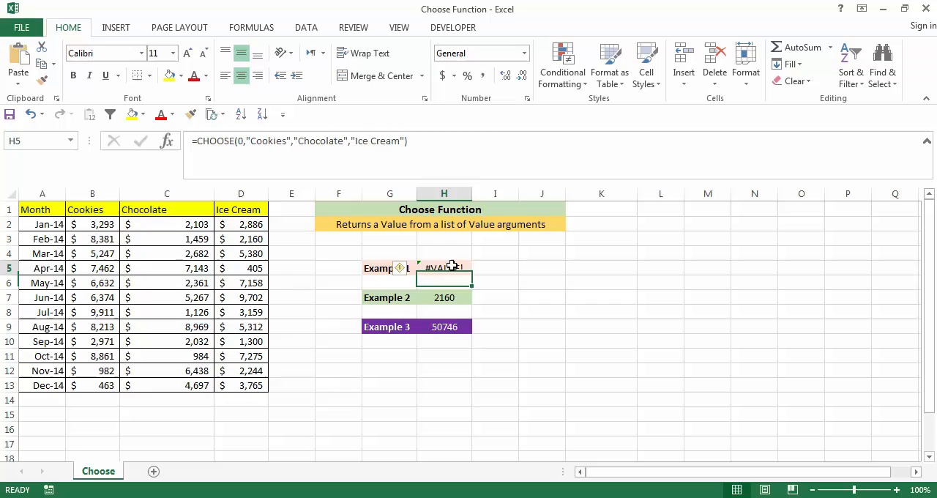
{"action": "left_click", "coordinate": [244, 142]}
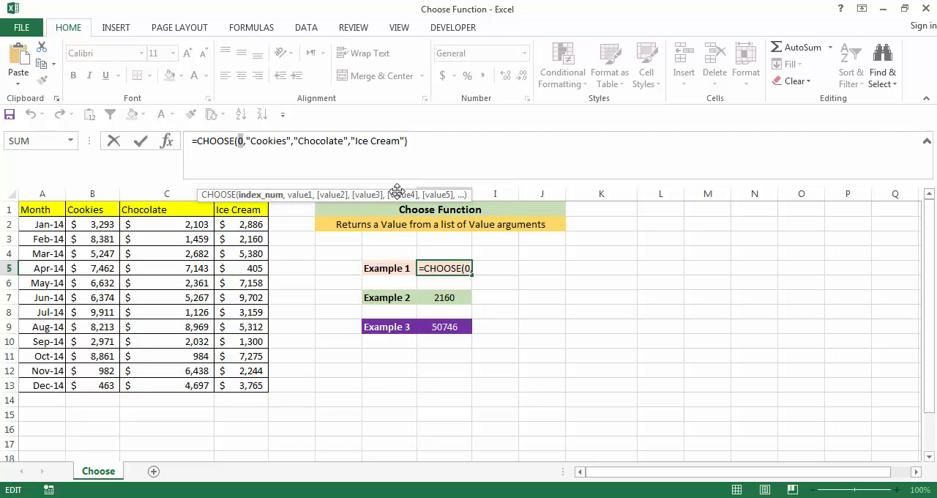
{"action": "type", "text": "4"}
{"action": "key", "text": "Return"}
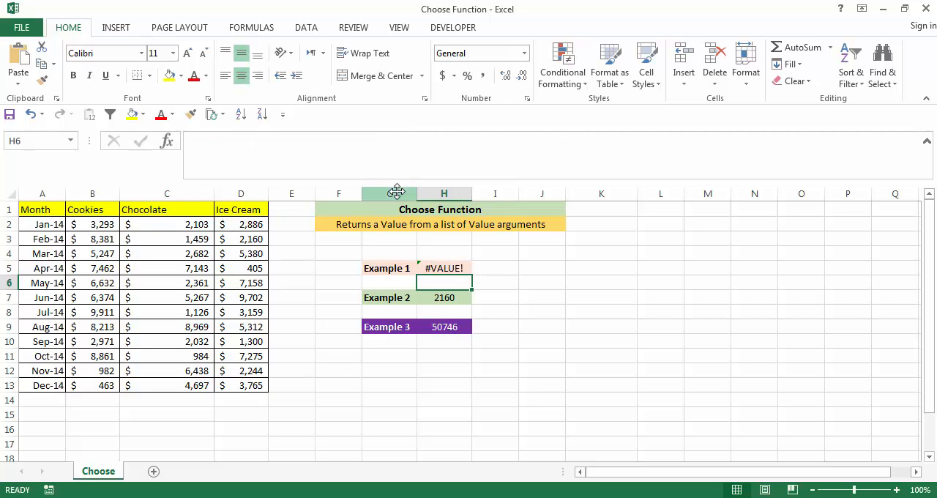
Replace the index number in the H5 CHOOSE formula with the fraction 2.5
{"action": "left_click", "coordinate": [444, 268]}
{"action": "left_click", "coordinate": [240, 141]}
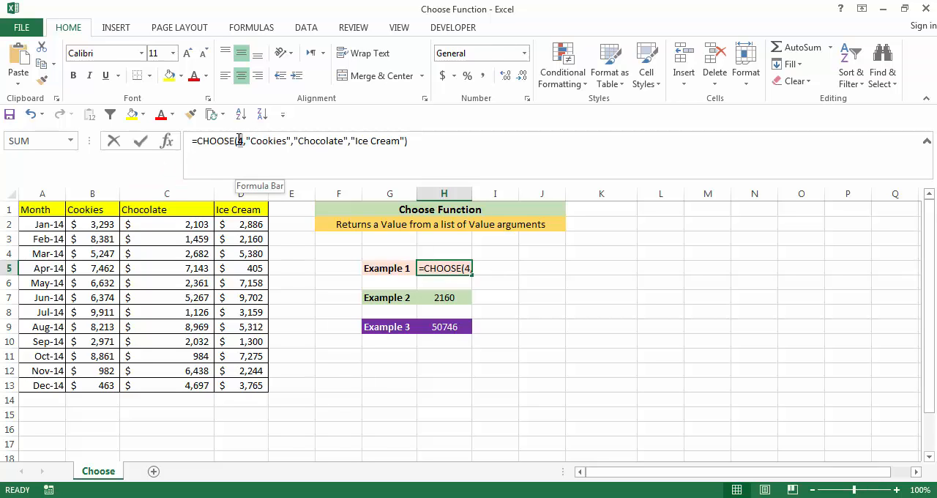
{"action": "double_click", "coordinate": [238, 141]}
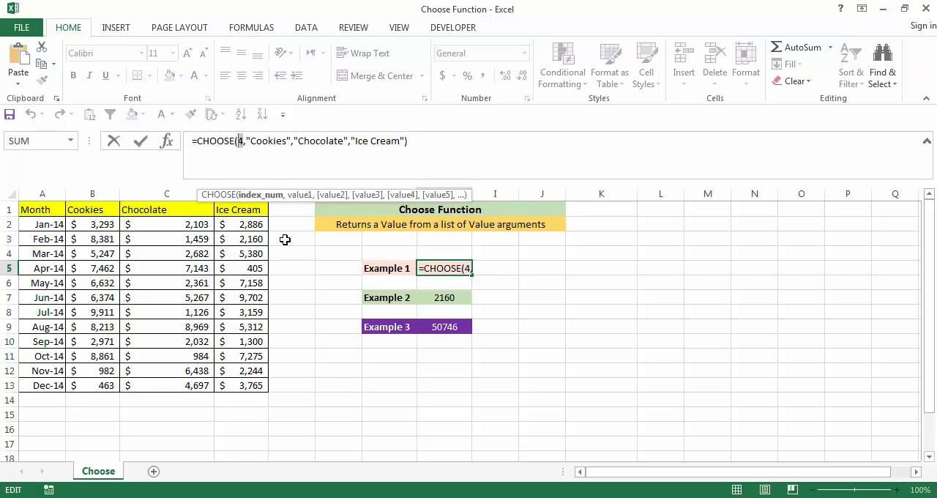
{"action": "type", "text": "2.5"}
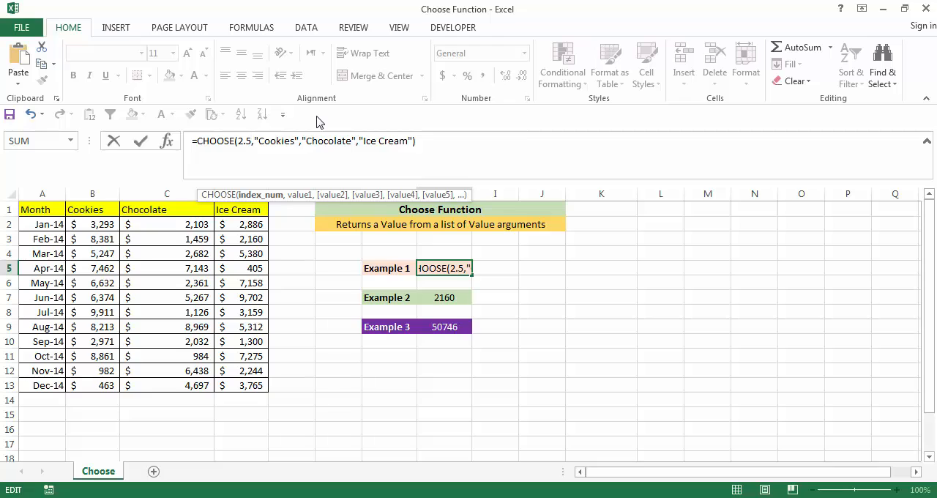
{"action": "key", "text": "Return"}
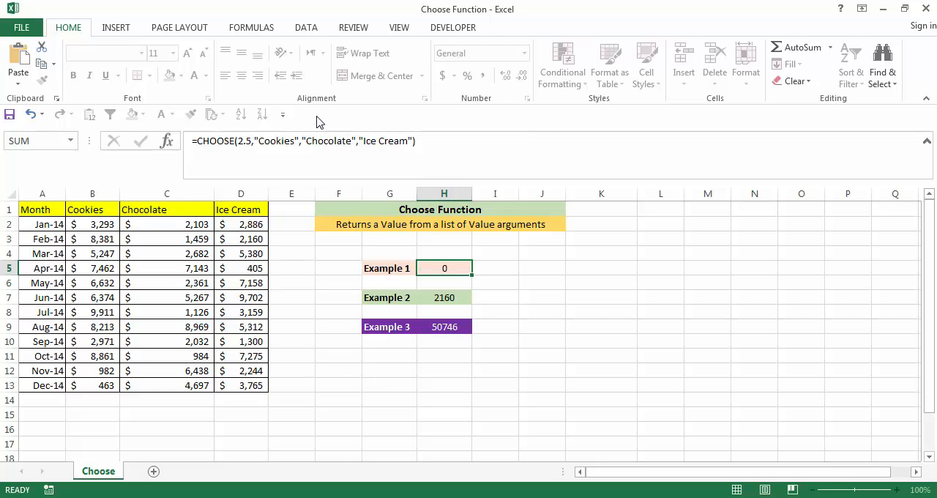
Set the index number in the H5 CHOOSE formula to 1.2 and reselect H5 to check its result
{"action": "left_click", "coordinate": [445, 264]}
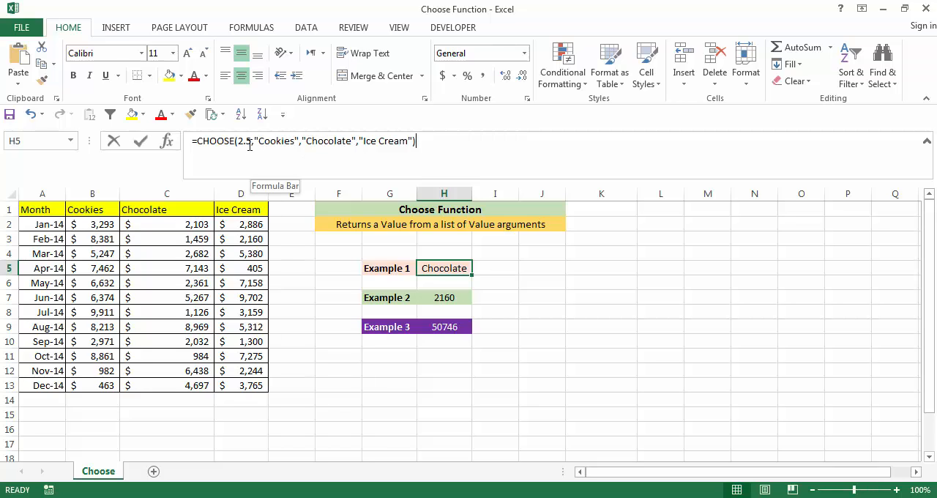
{"action": "left_click", "coordinate": [248, 143]}
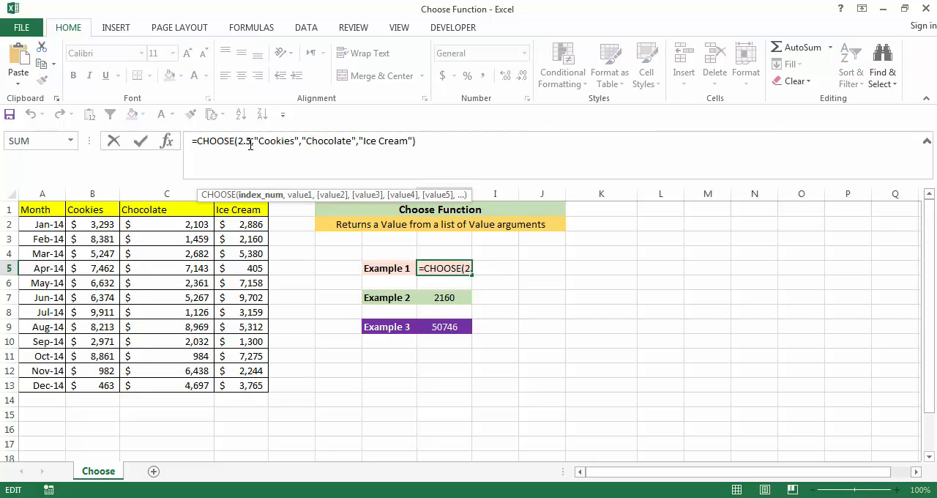
{"action": "left_click_drag", "start_coordinate": [252, 143], "coordinate": [236, 143]}
{"action": "type", "text": "1.2"}
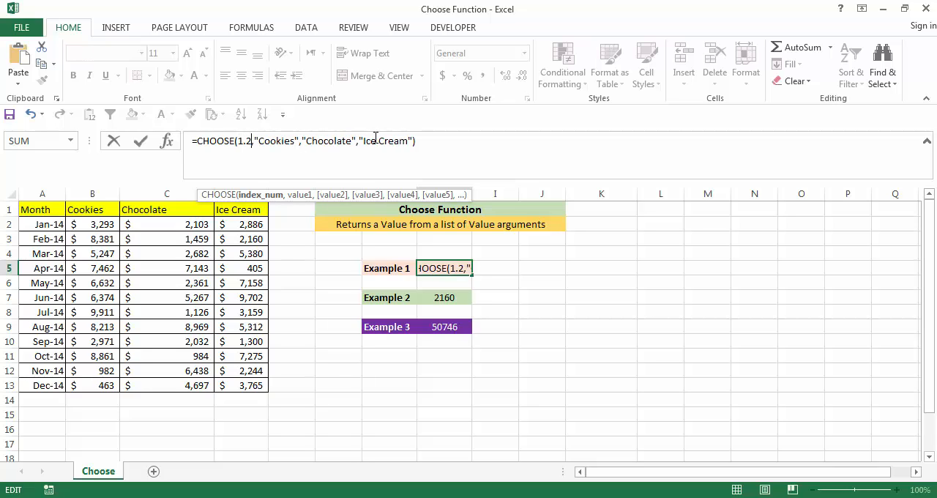
{"action": "key", "text": "Return"}
{"action": "left_click", "coordinate": [460, 269]}
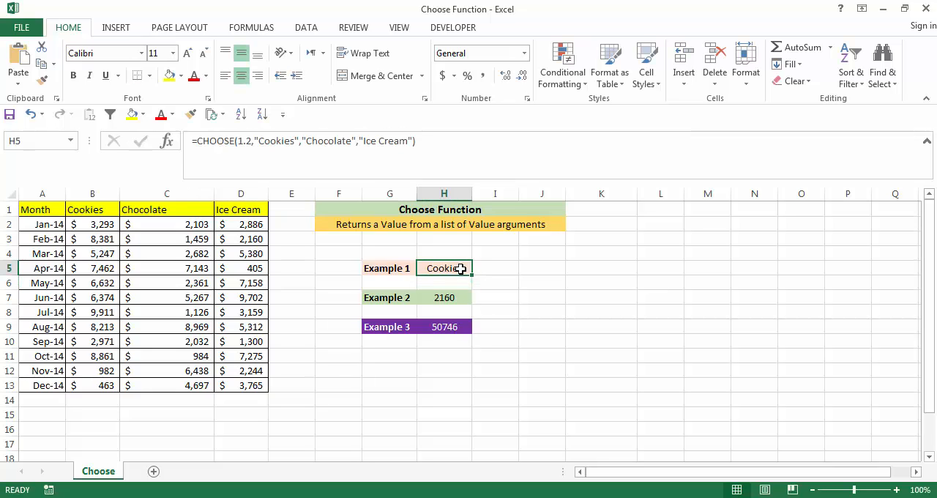